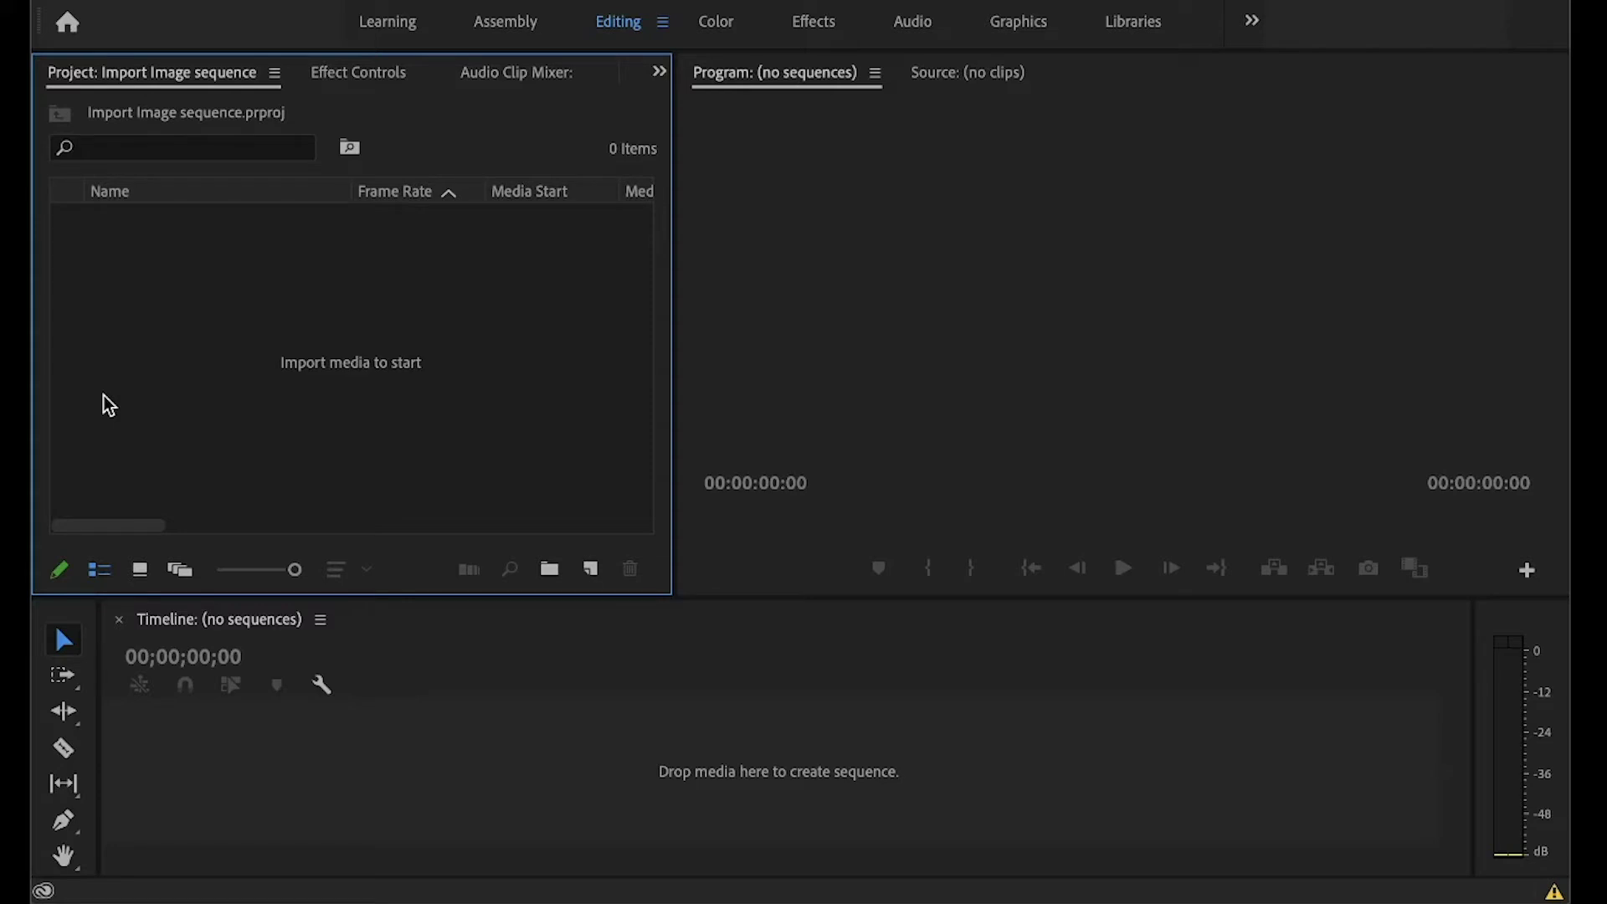
- Import Peary FULL0000.jpg with the Image Sequence option so all numbered frames become one clip
left_click(255, 0)
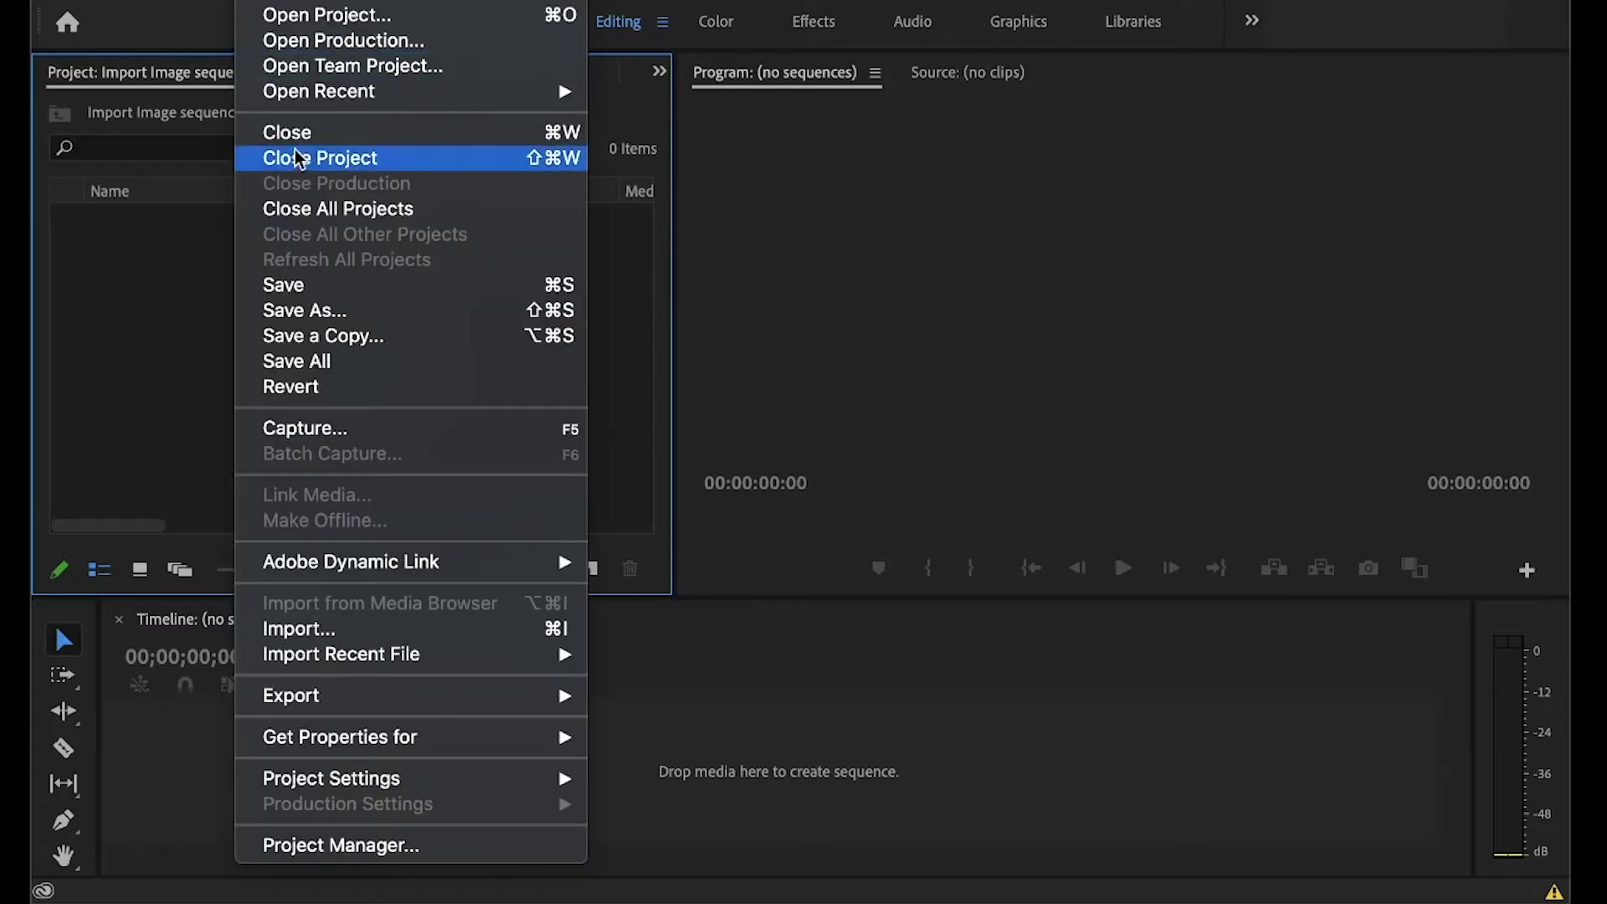
left_click(423, 628)
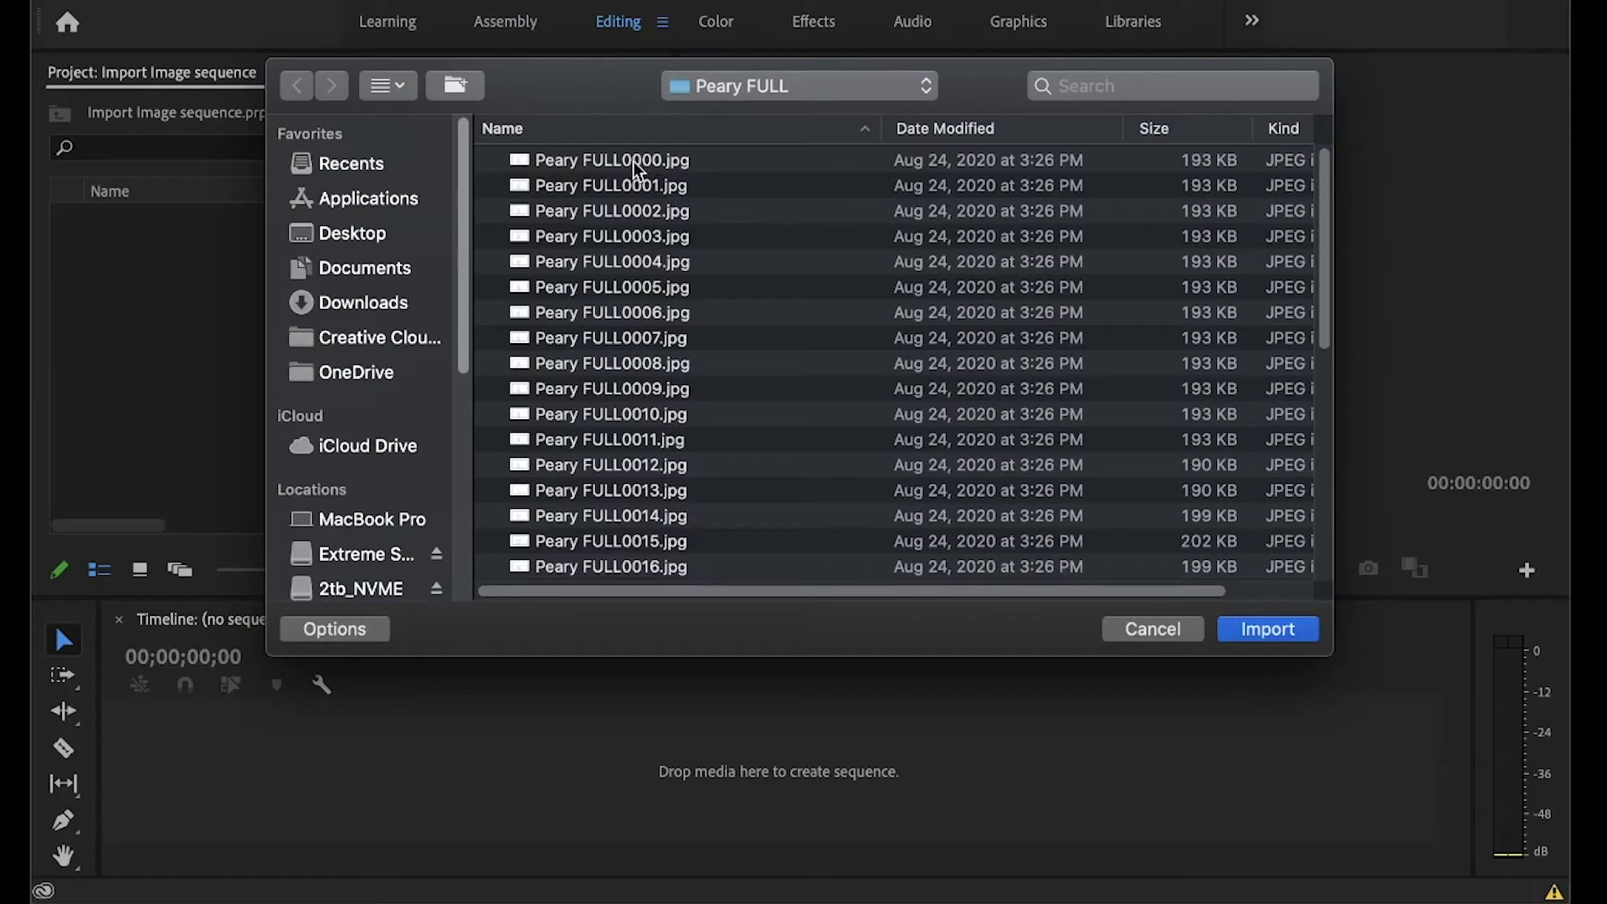
left_click(552, 165)
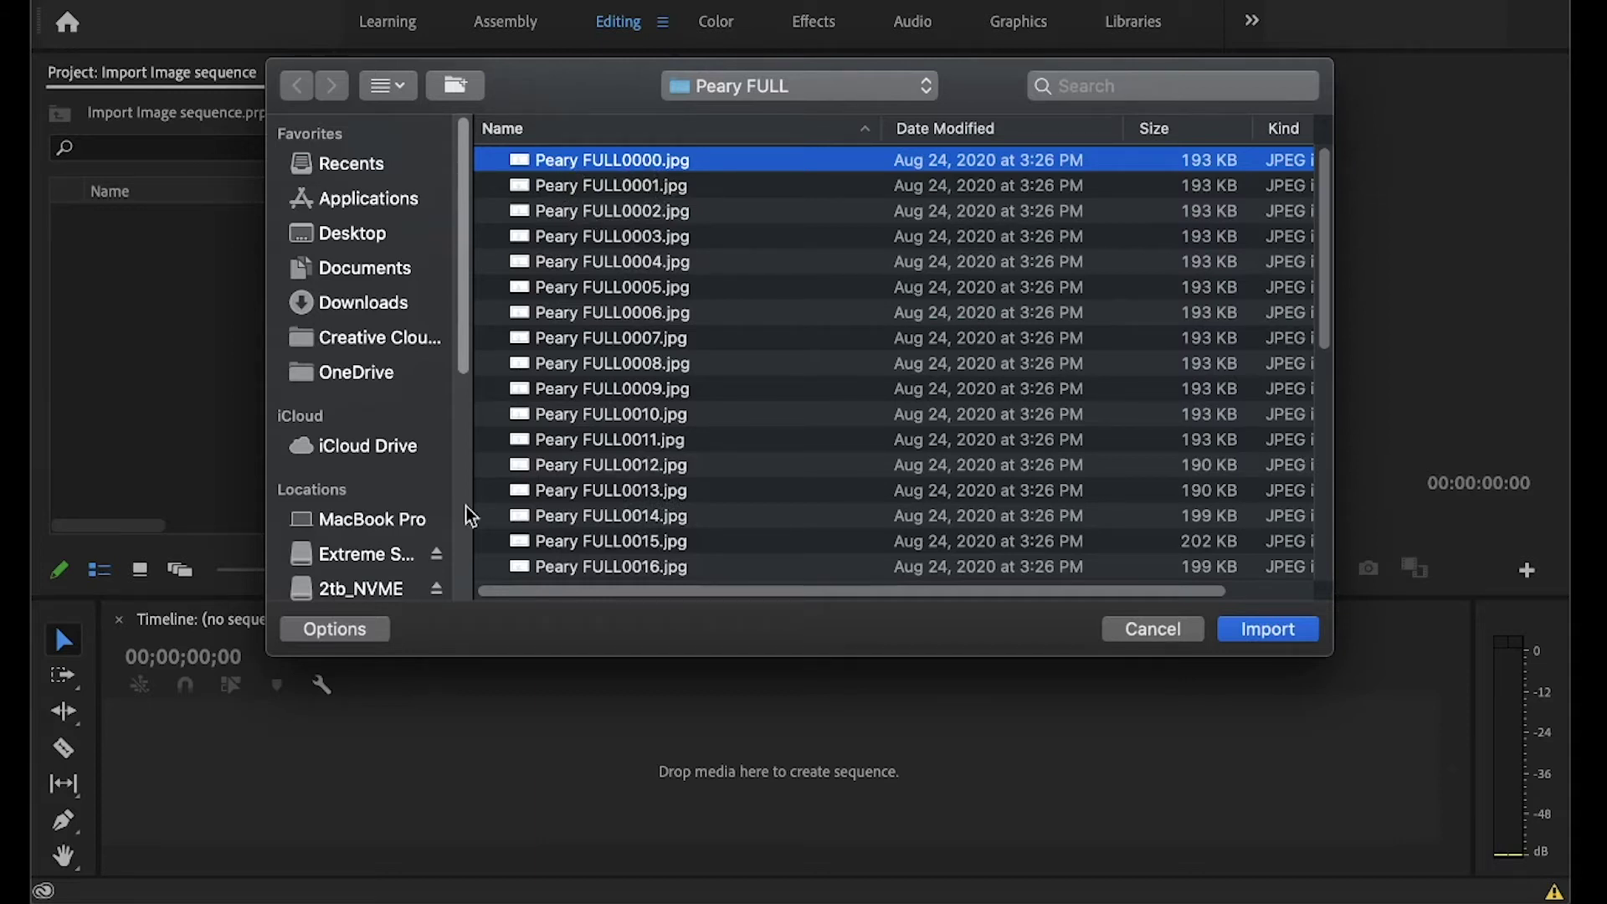
left_click(354, 632)
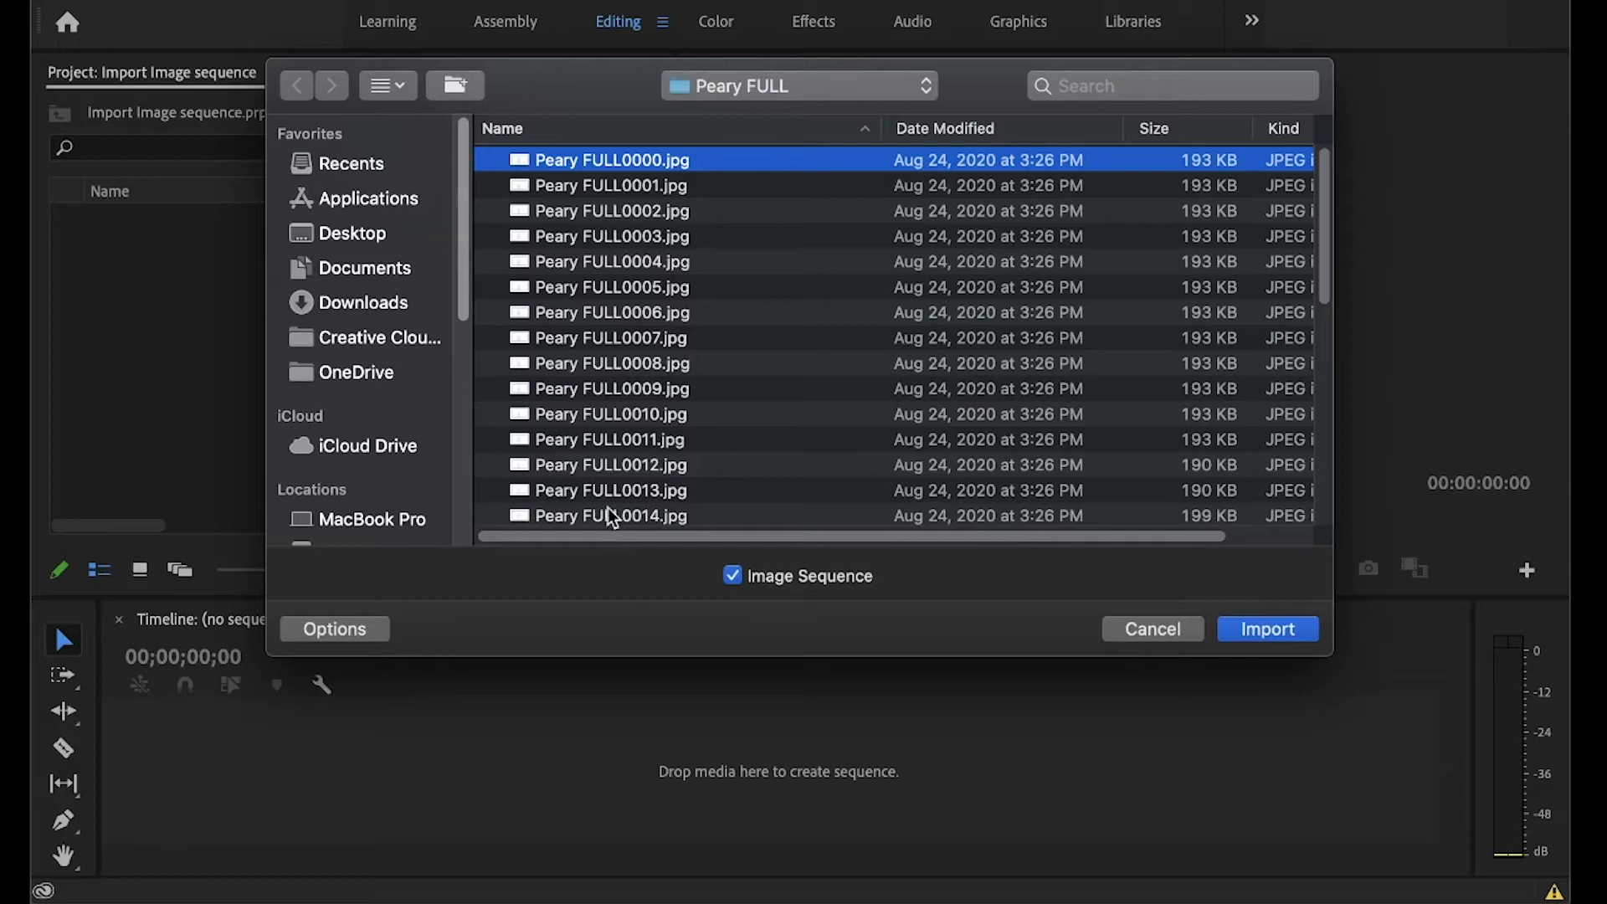
left_click(1268, 631)
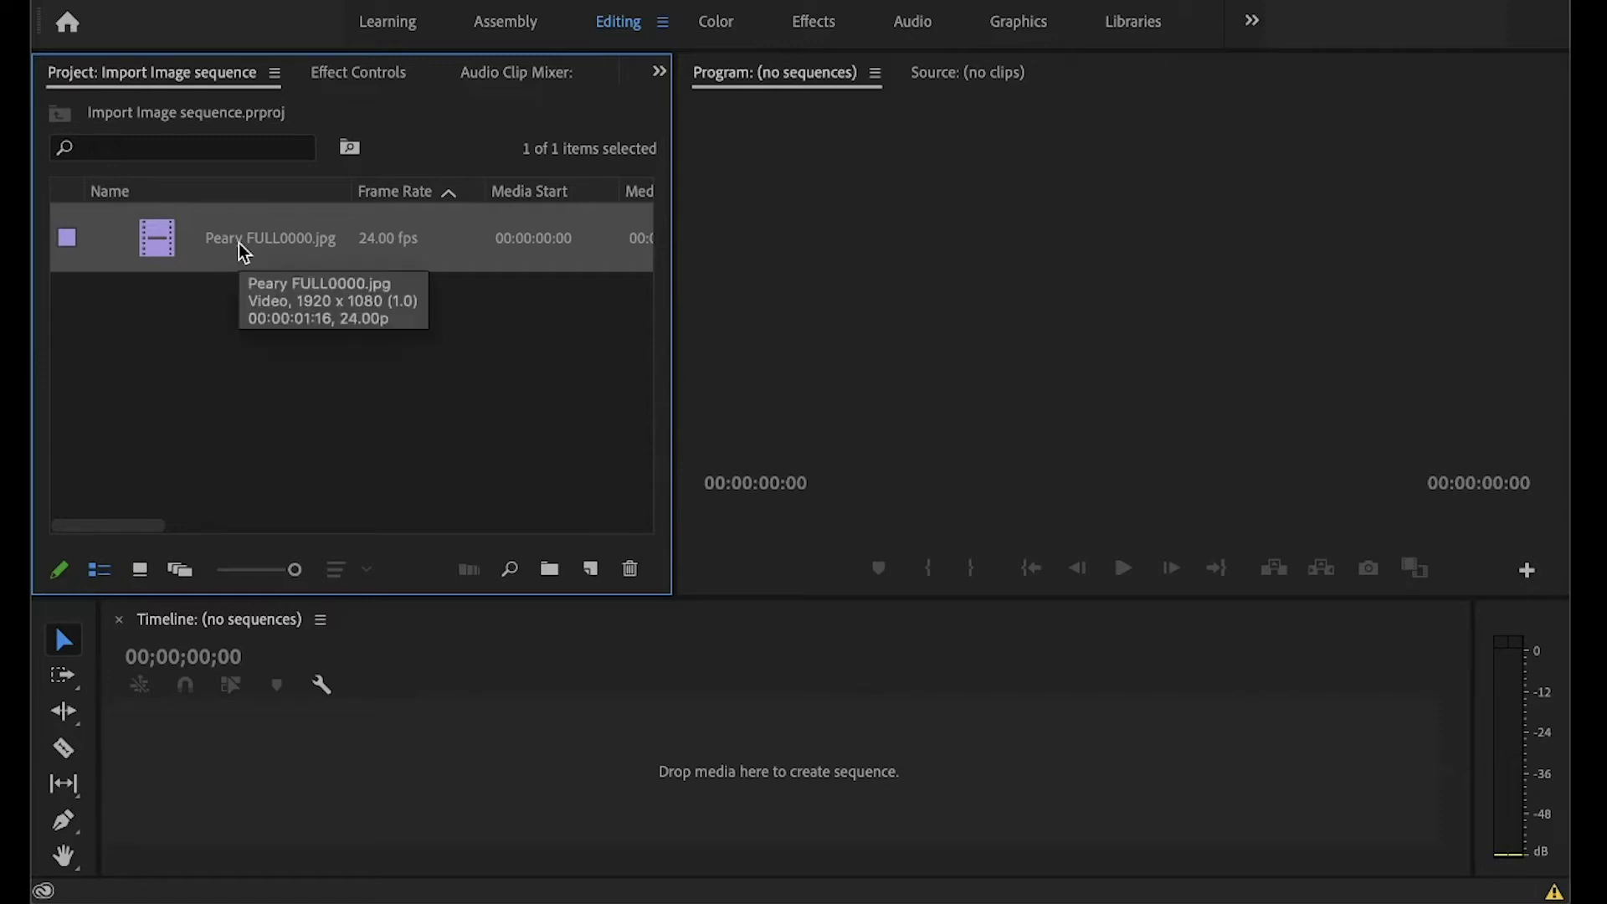
- Interpret the Peary FULL0000.jpg footage with an assumed frame rate of 12 fps
right_click(239, 244)
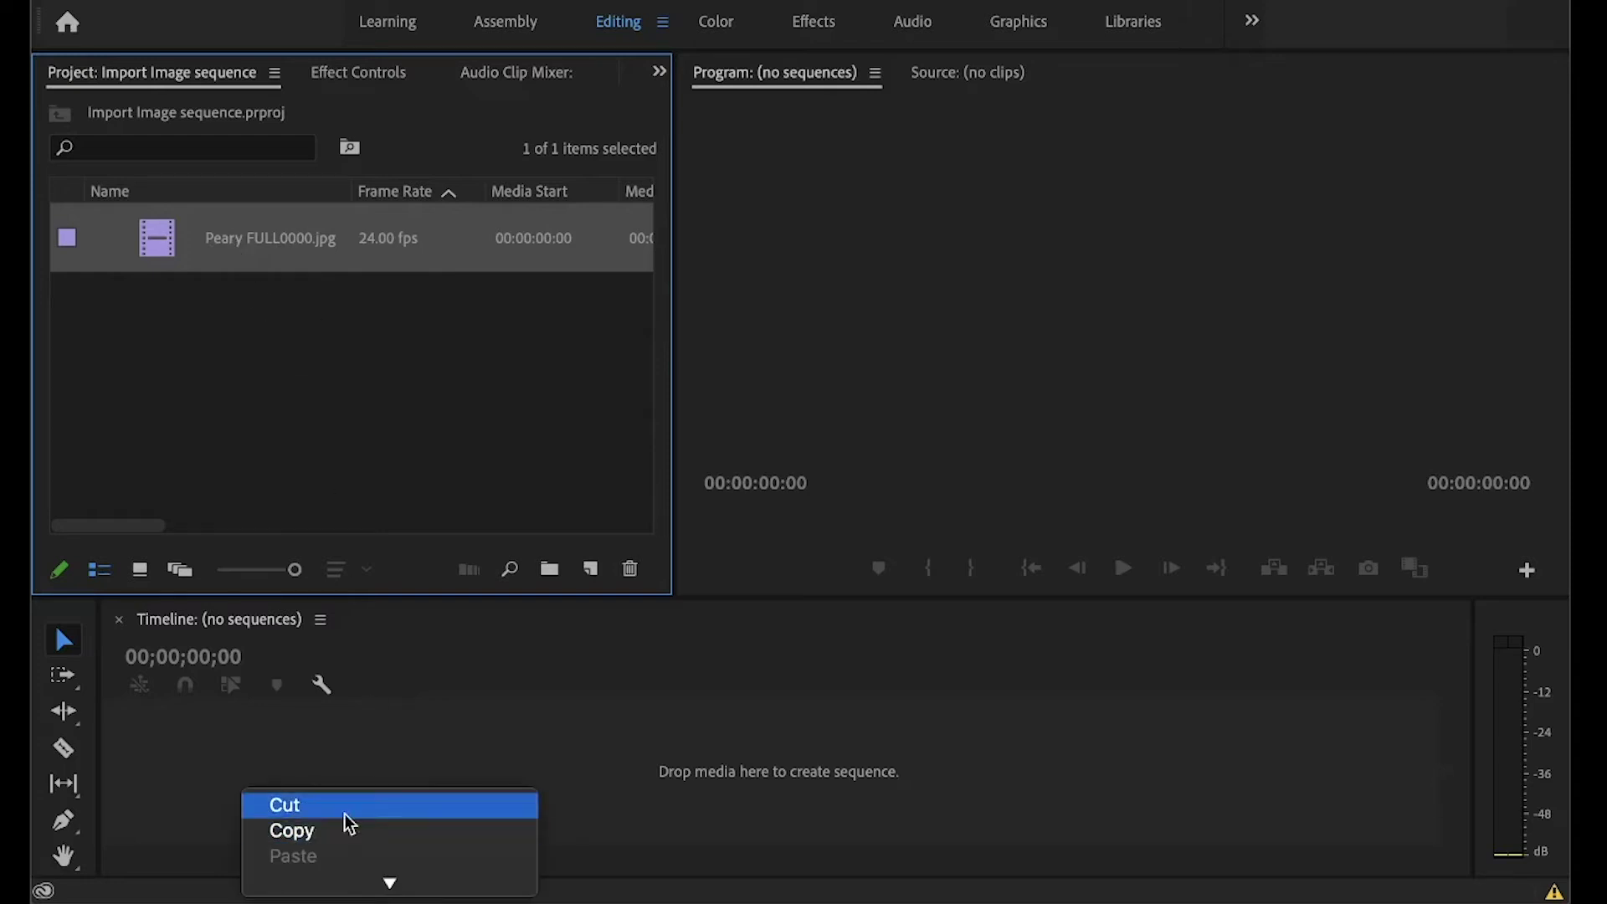
mouse_move(388, 881)
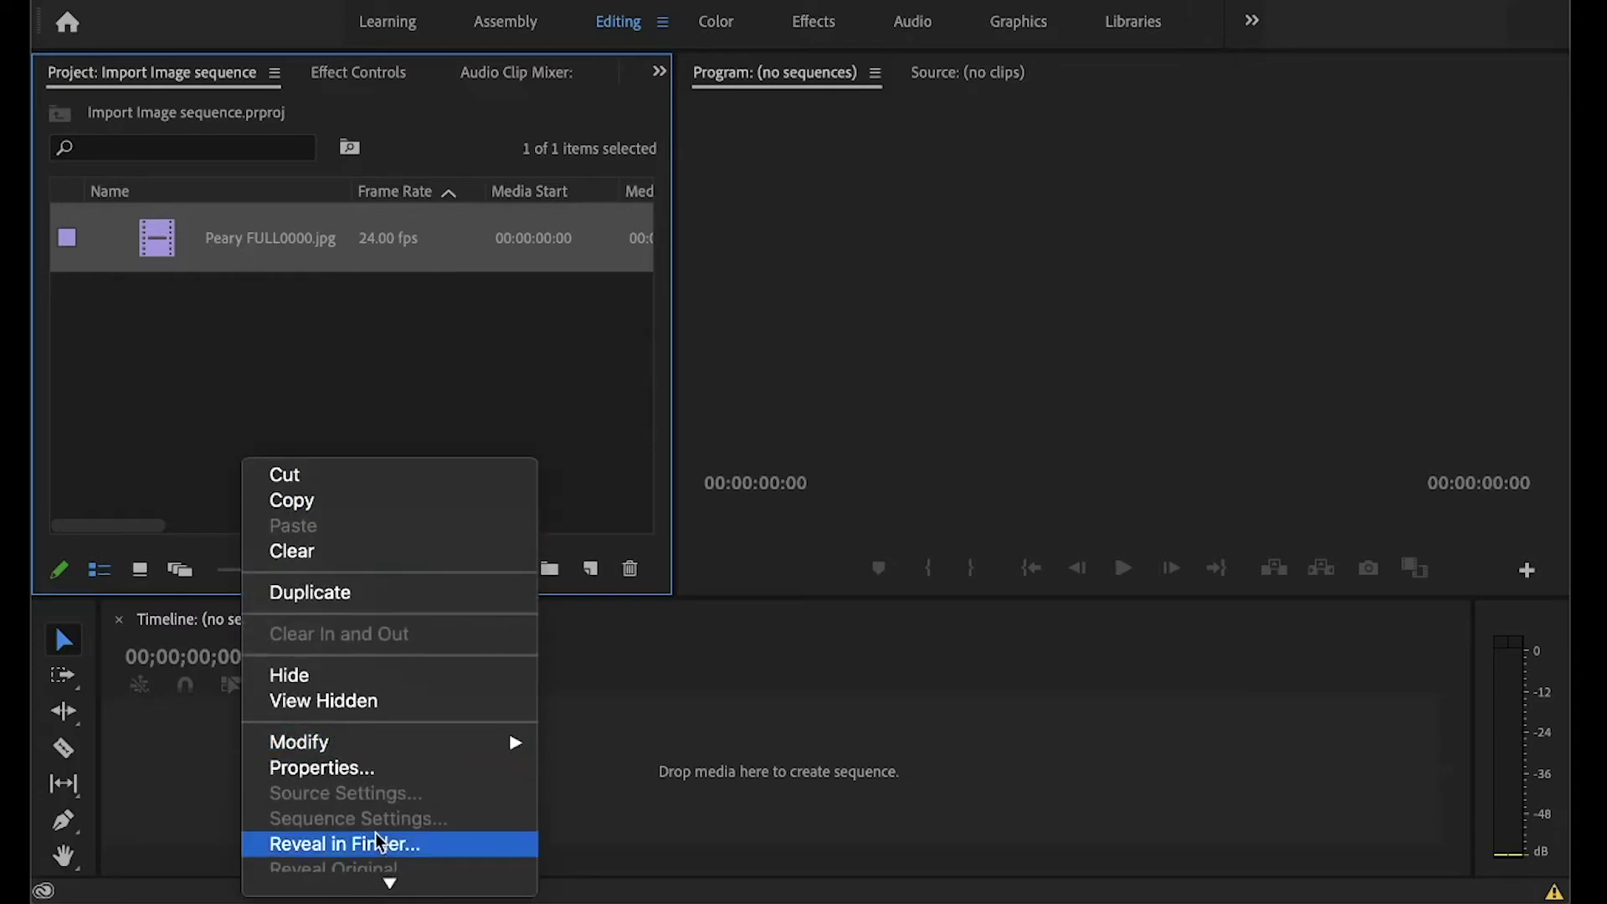
mouse_move(362, 742)
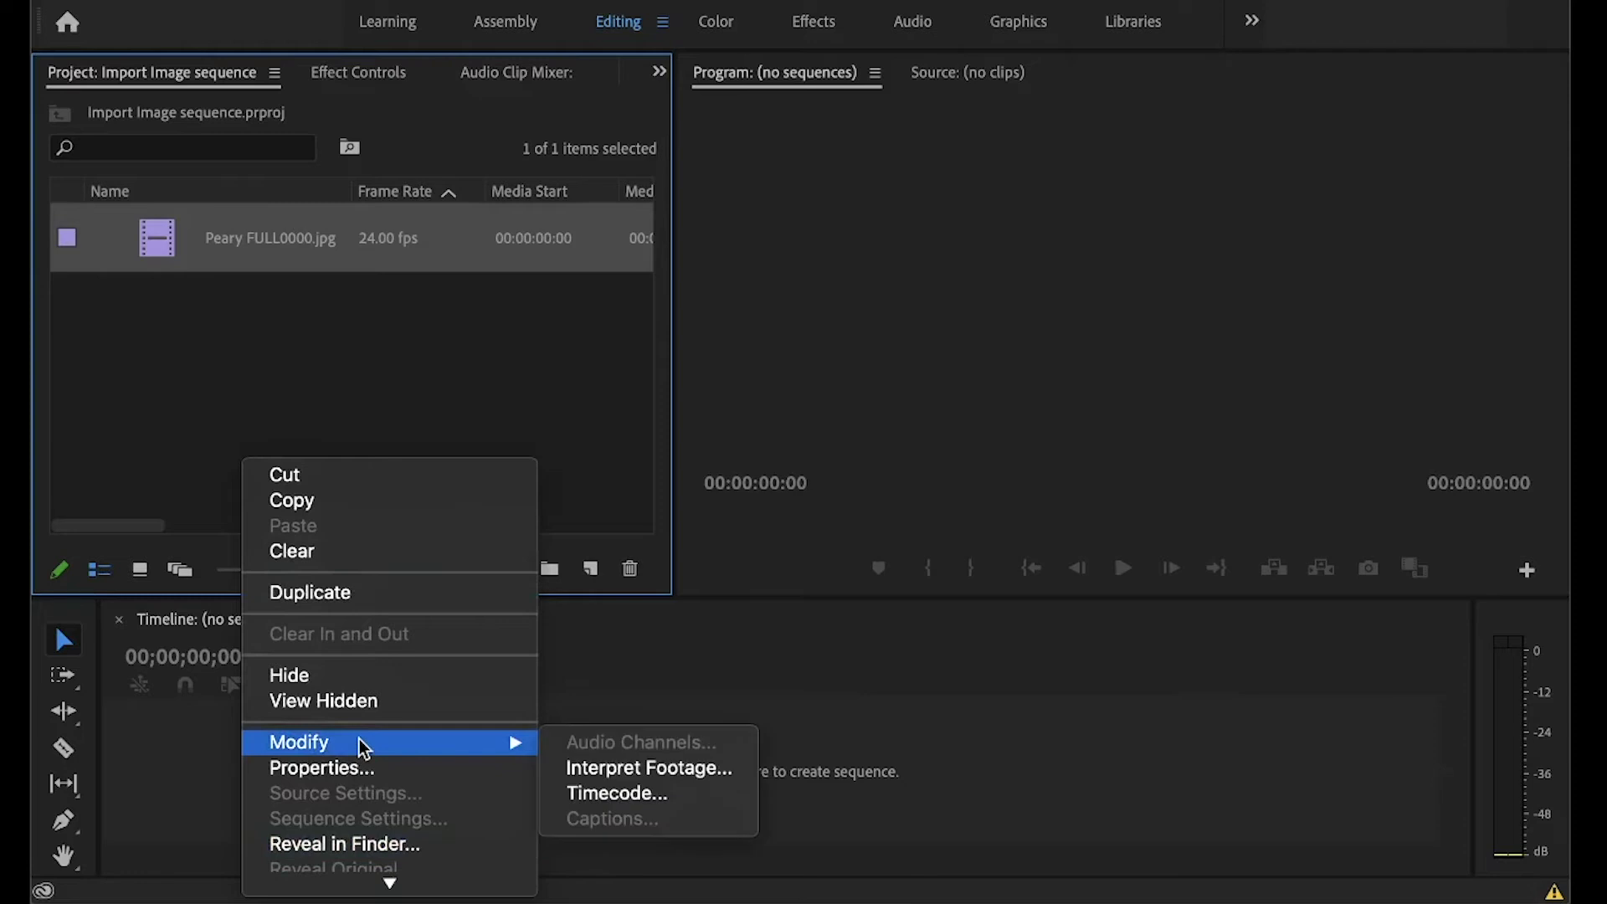
left_click(615, 777)
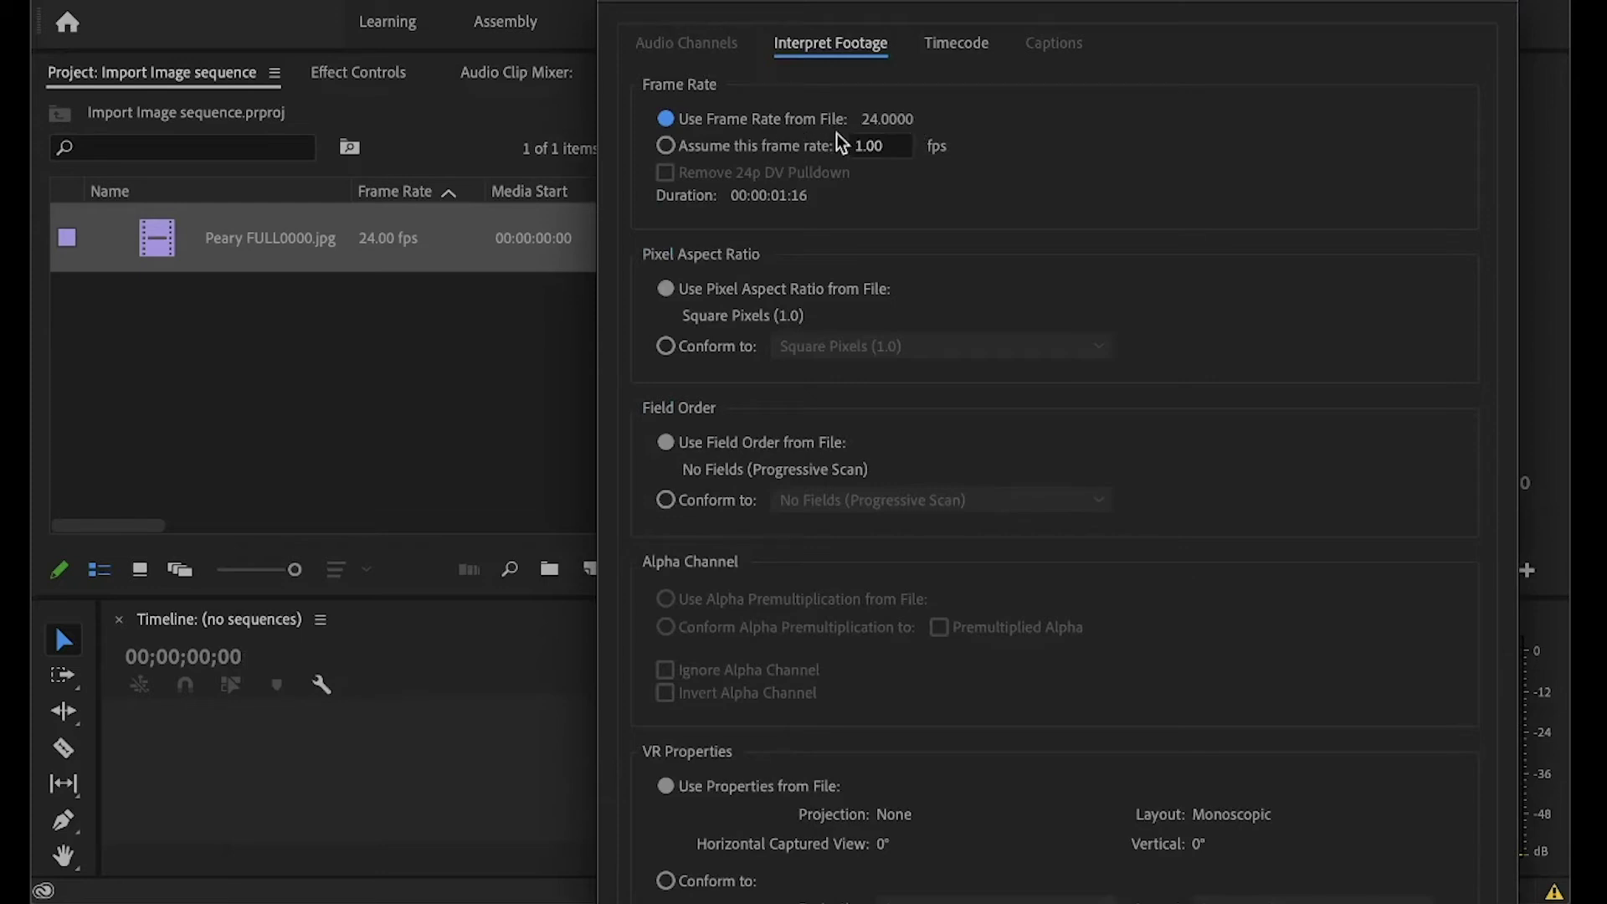
left_click(896, 149)
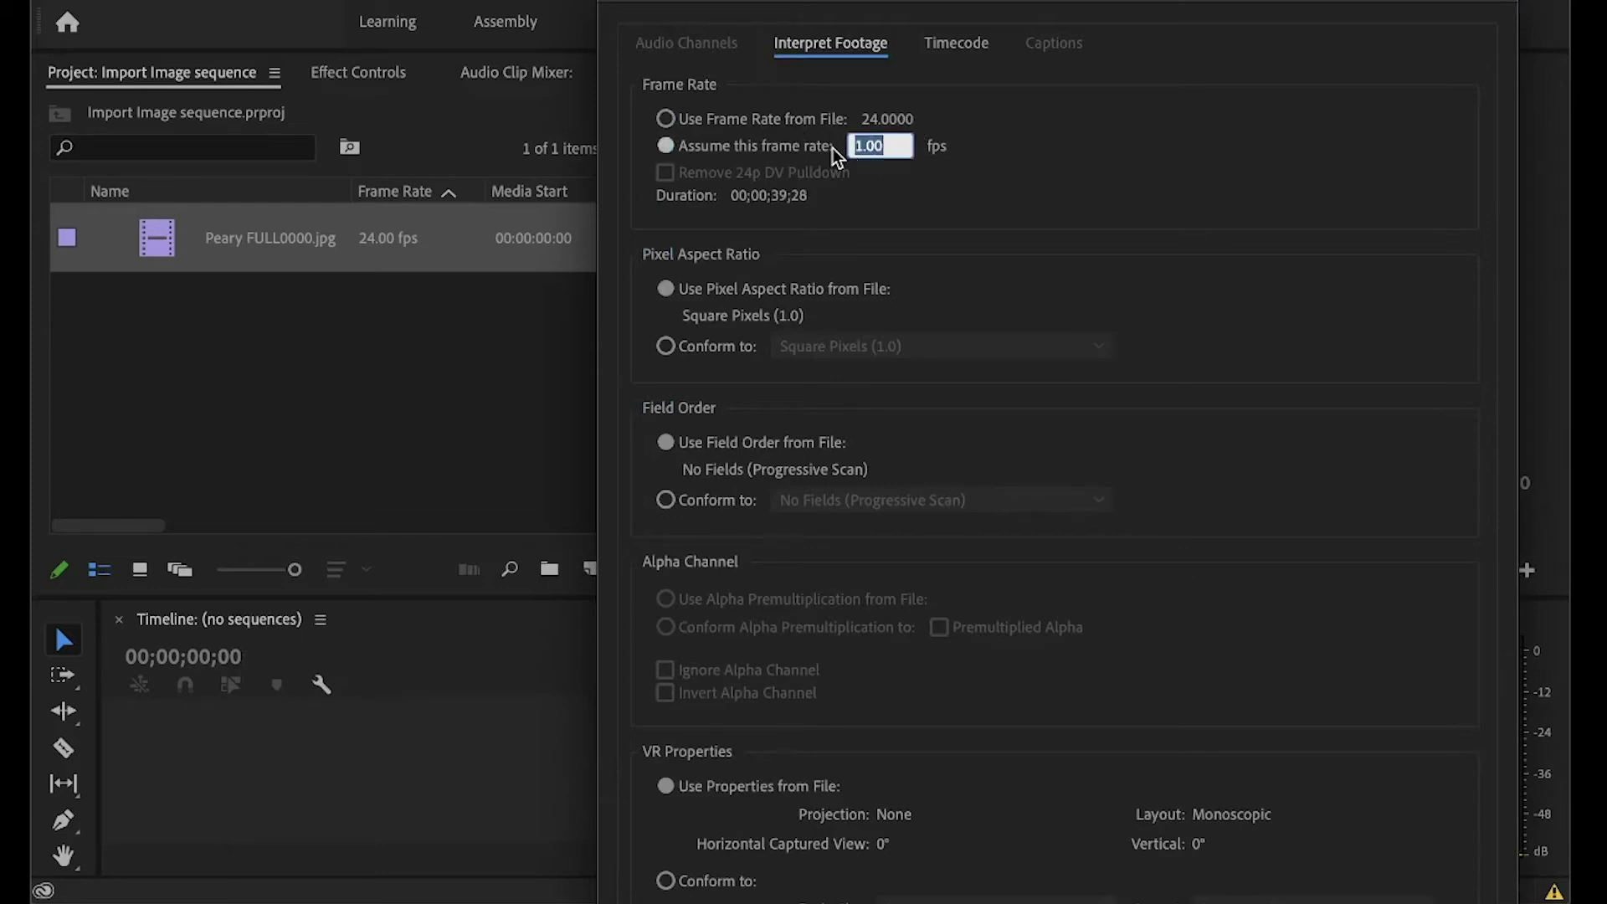
type("12")
key("Return")
mouse_move(381, 248)
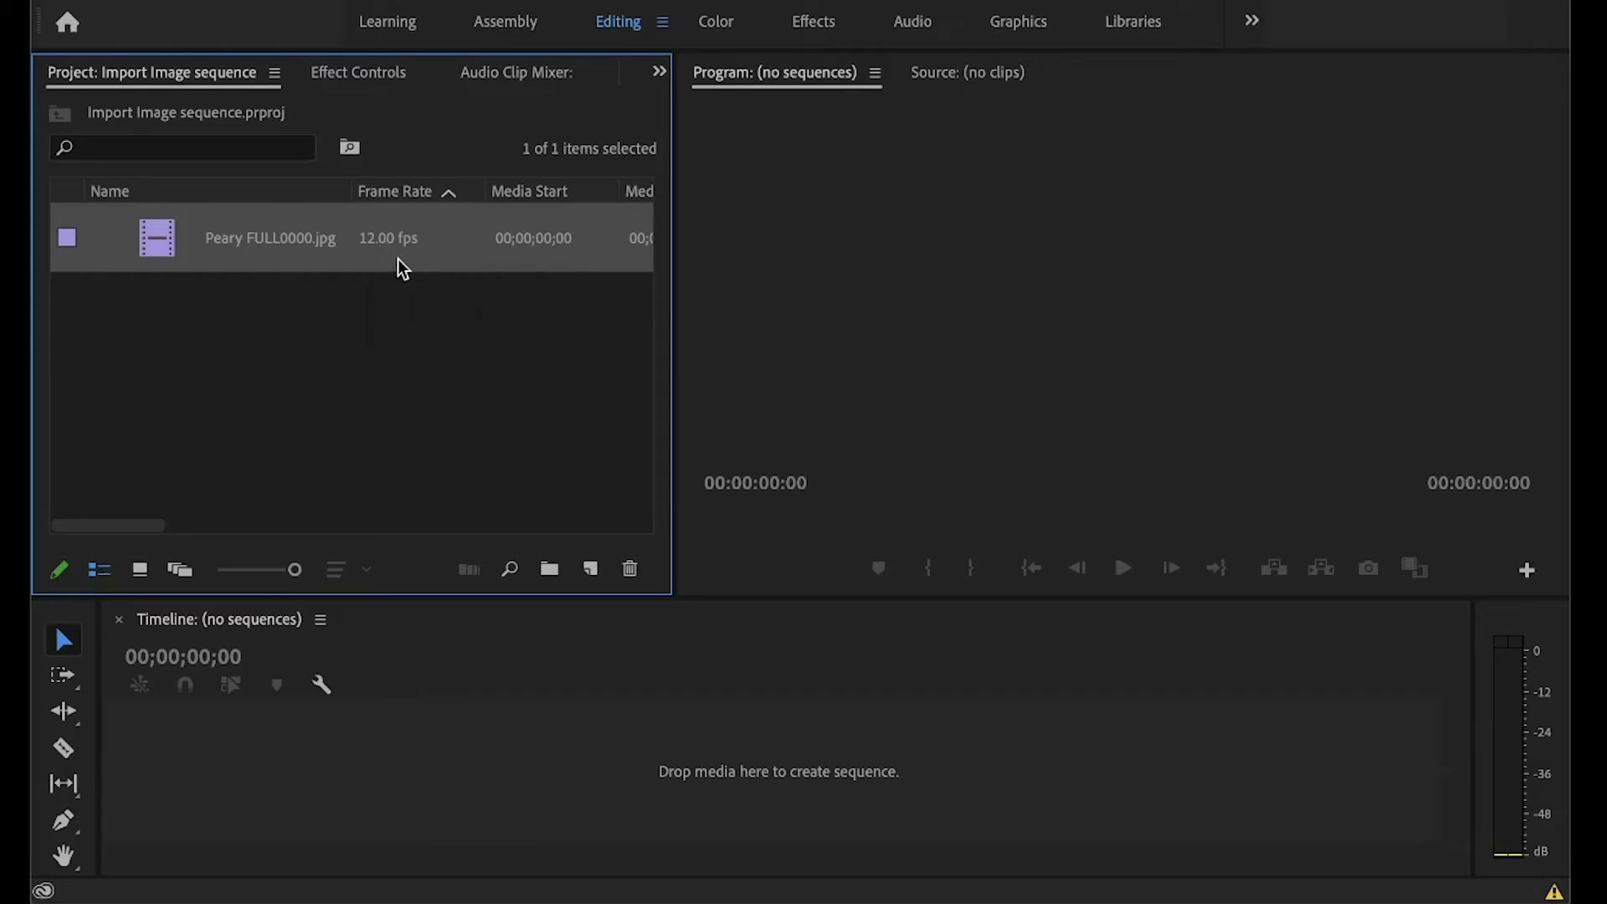
- Create Sequence 02 from the DSLR 1080p24 preset with its timebase set to 24.00 frames/second
mouse_move(299, 264)
left_click(419, 0)
mouse_move(252, 0)
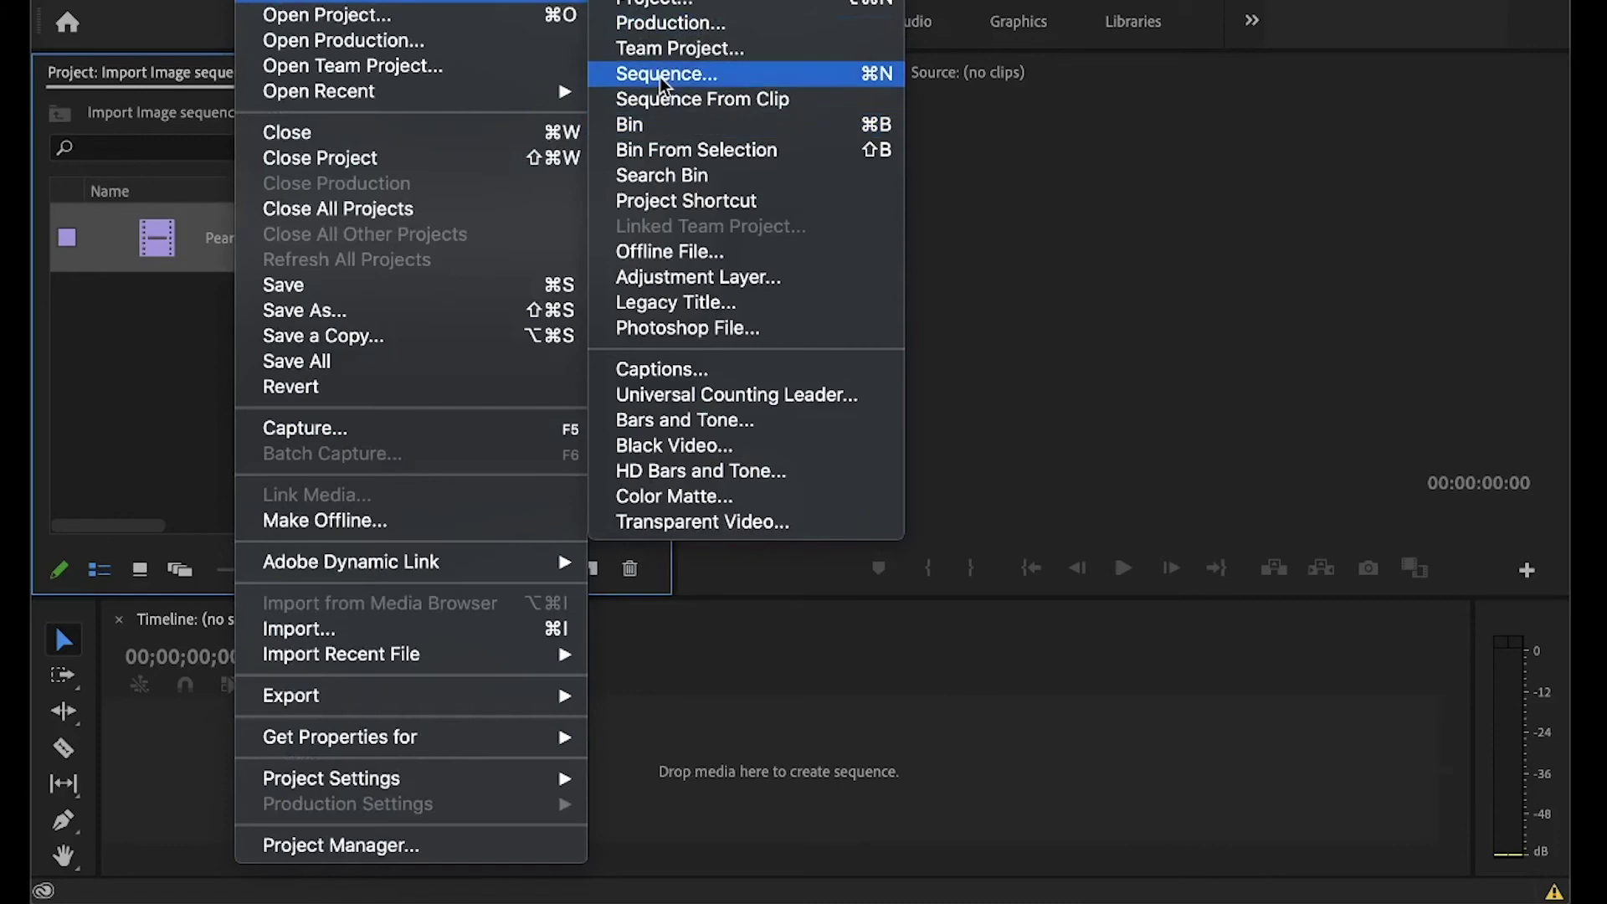
left_click(659, 77)
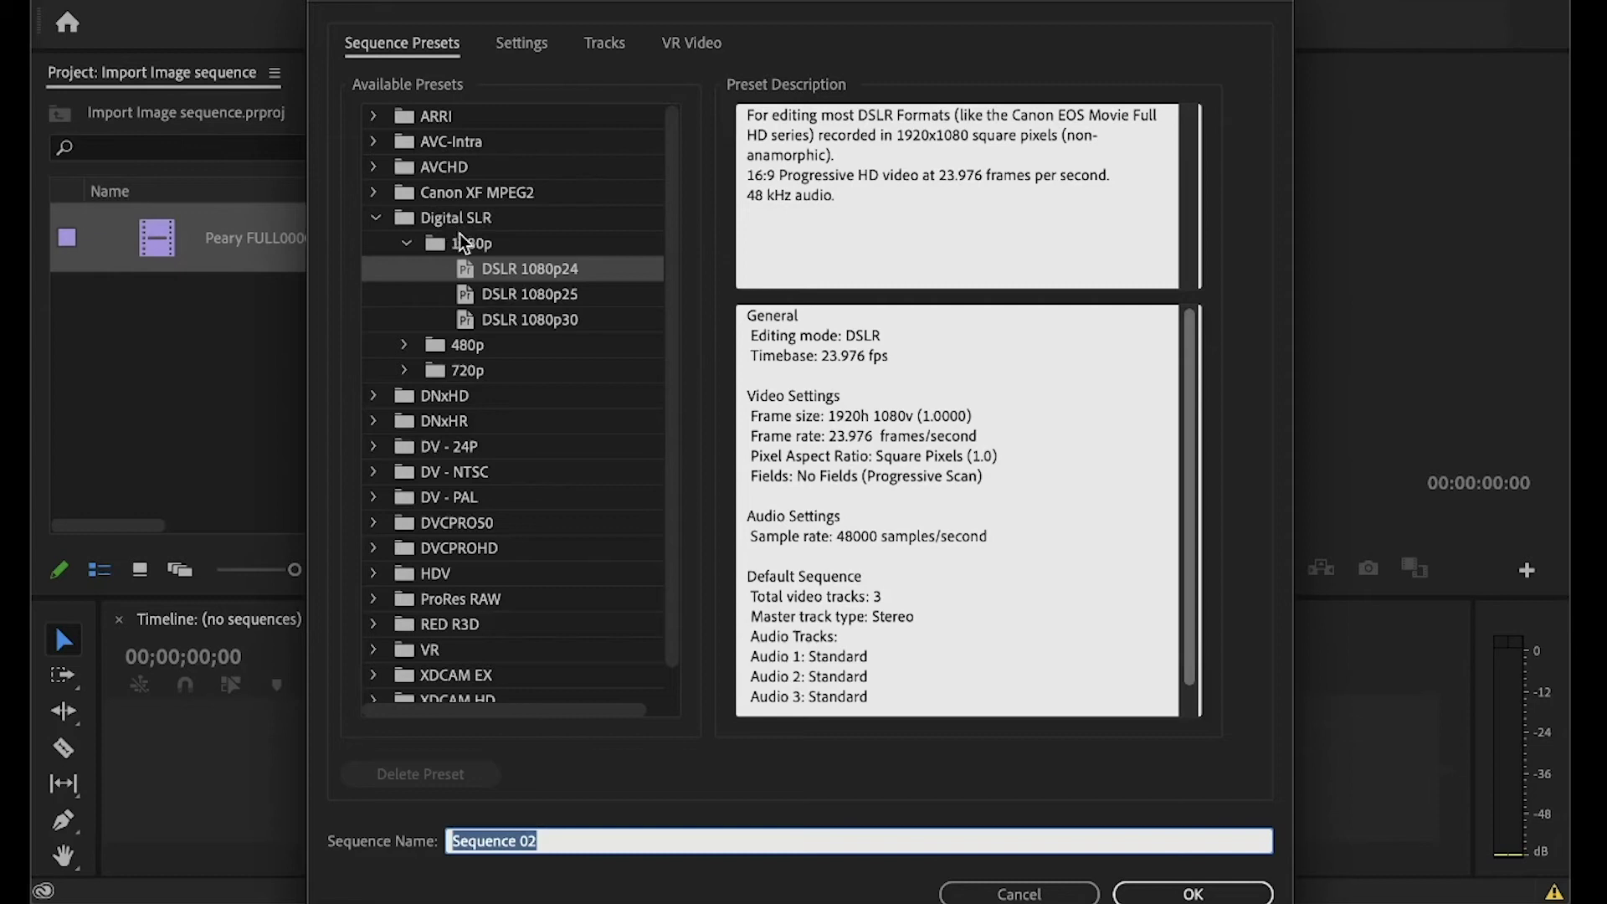
left_click(504, 275)
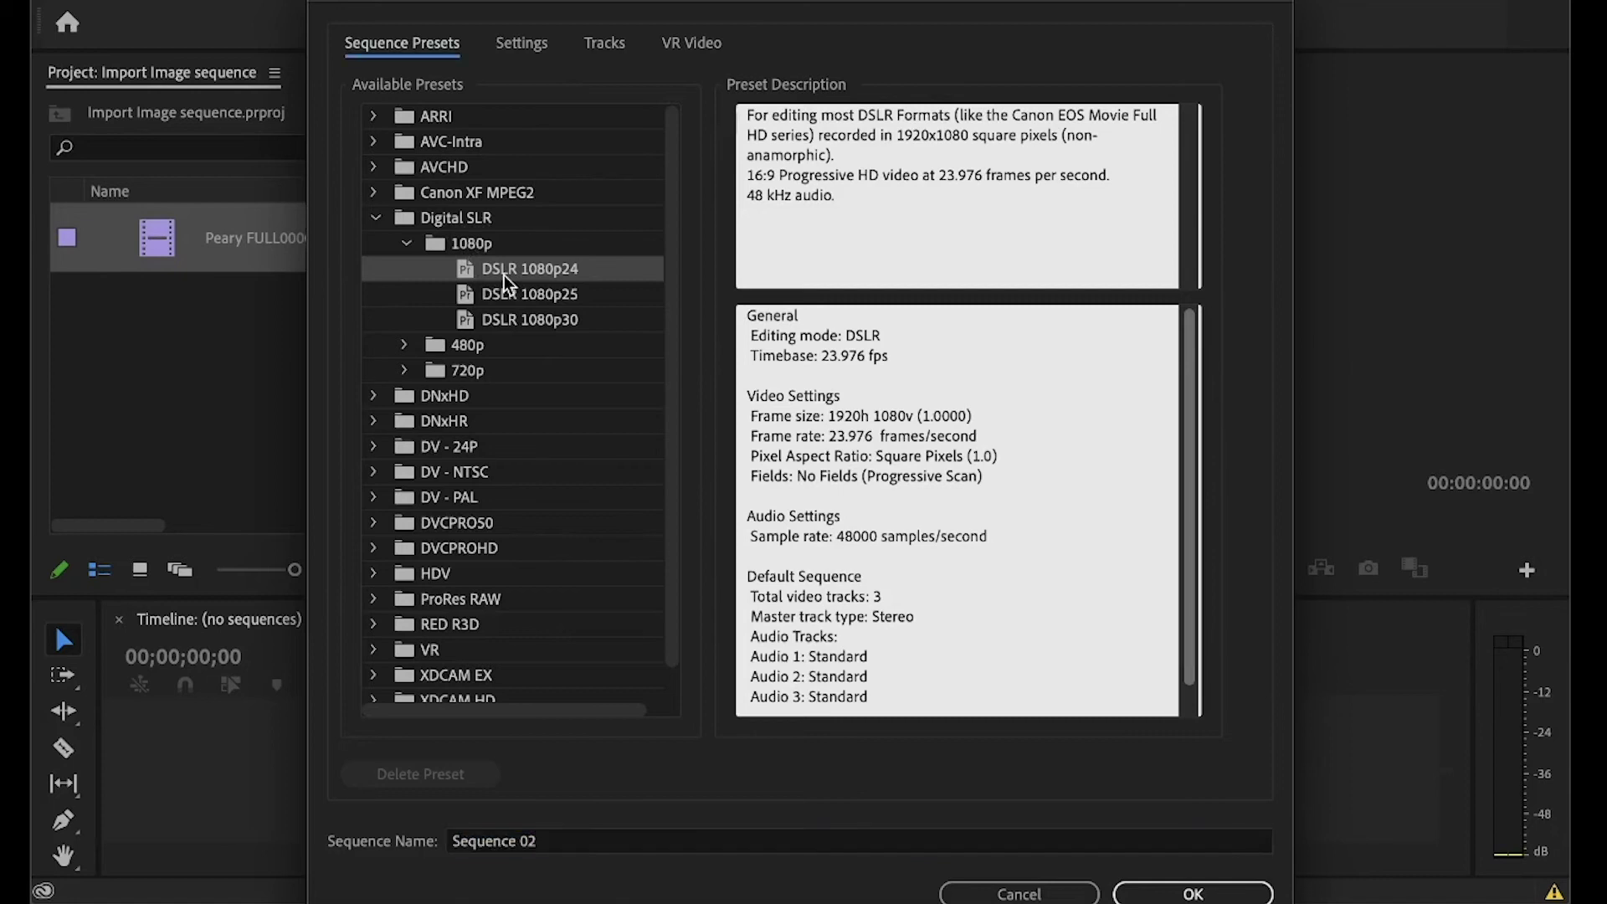
left_click(524, 46)
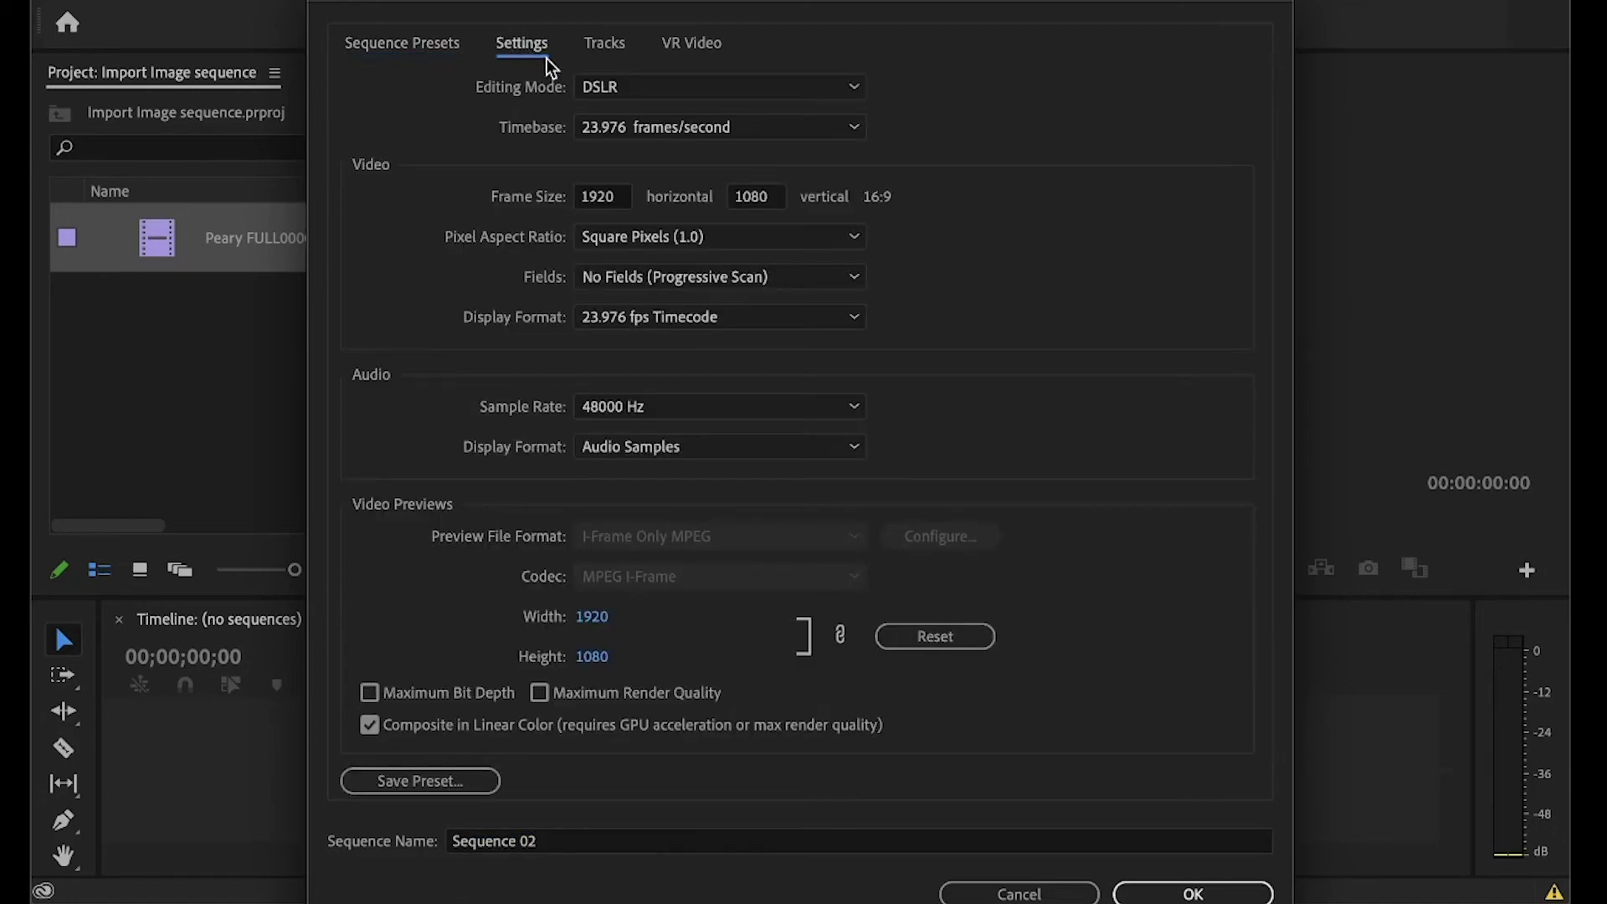
left_click(640, 127)
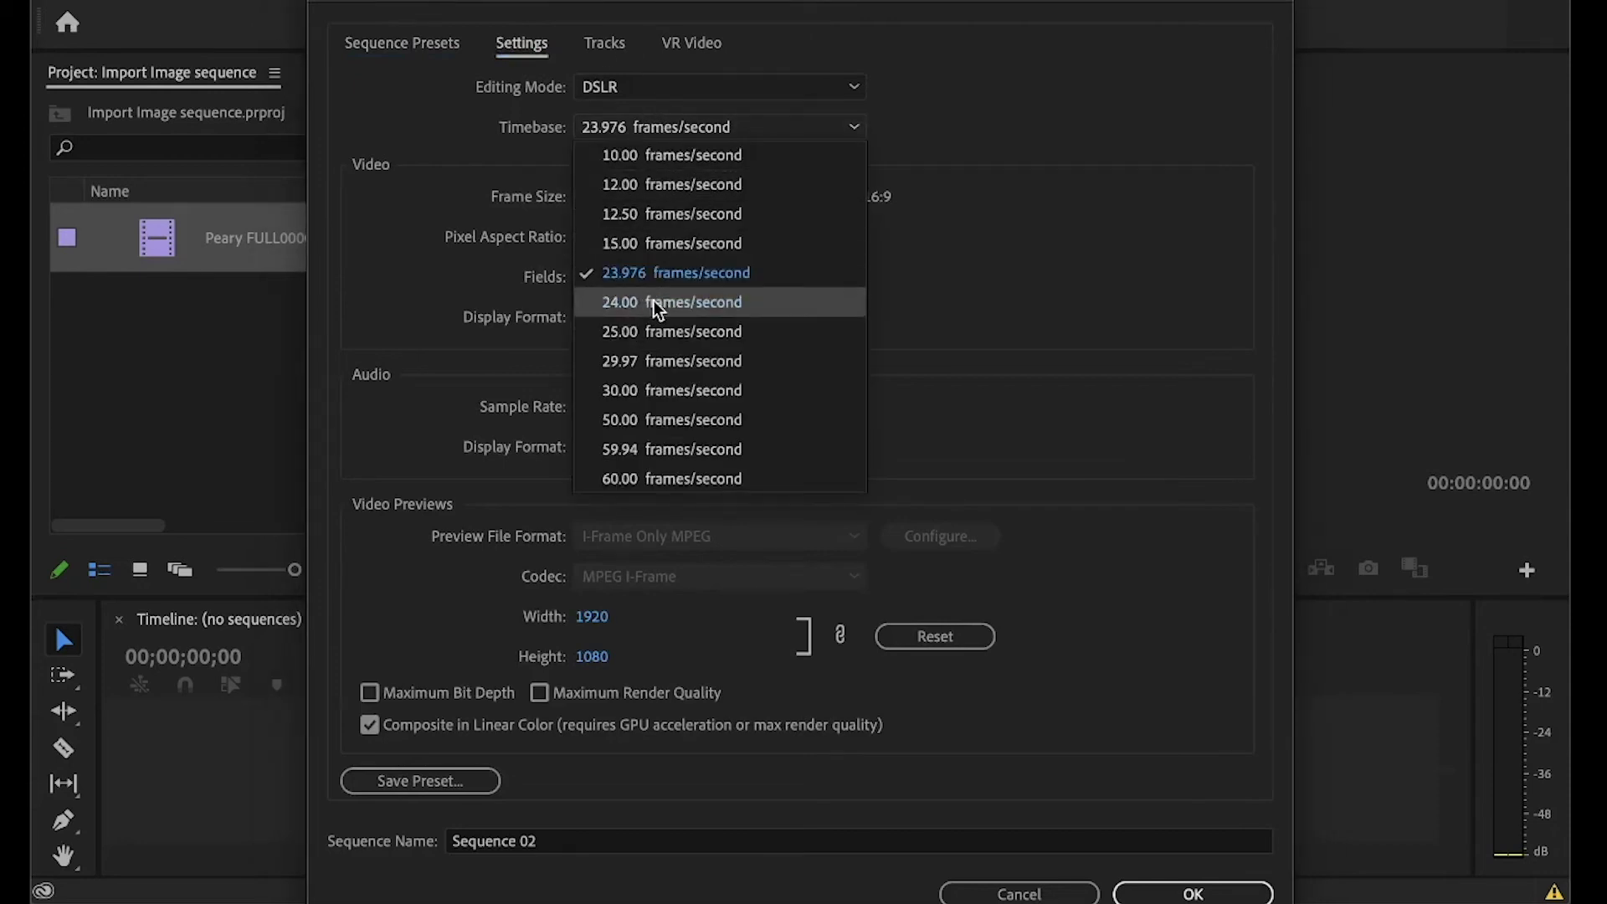
left_click(682, 303)
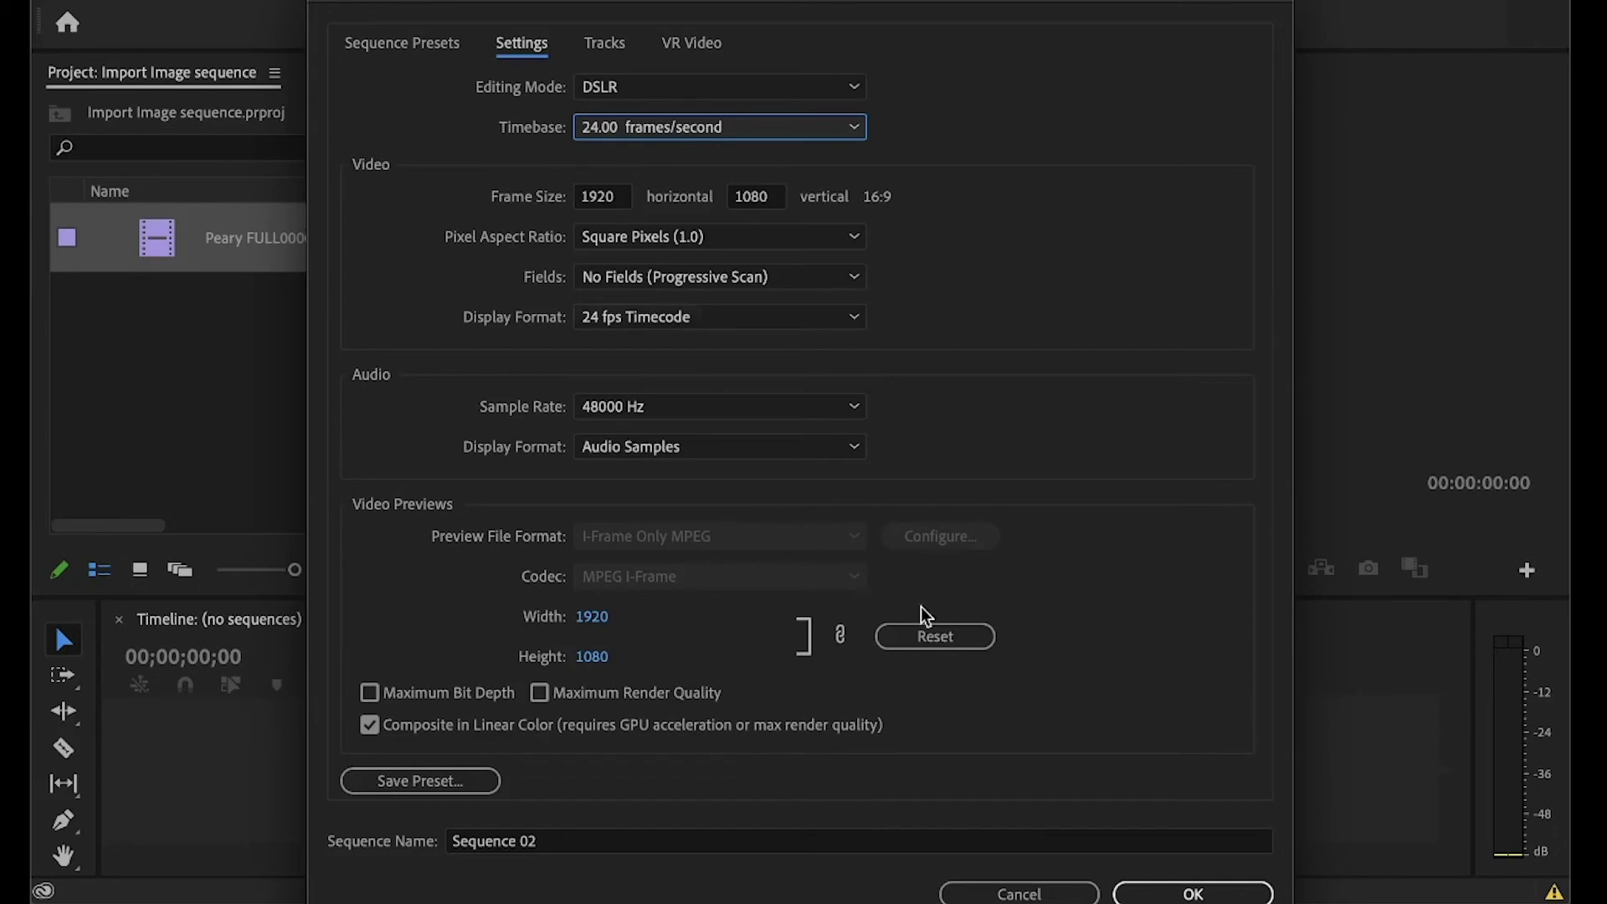
left_click(1193, 894)
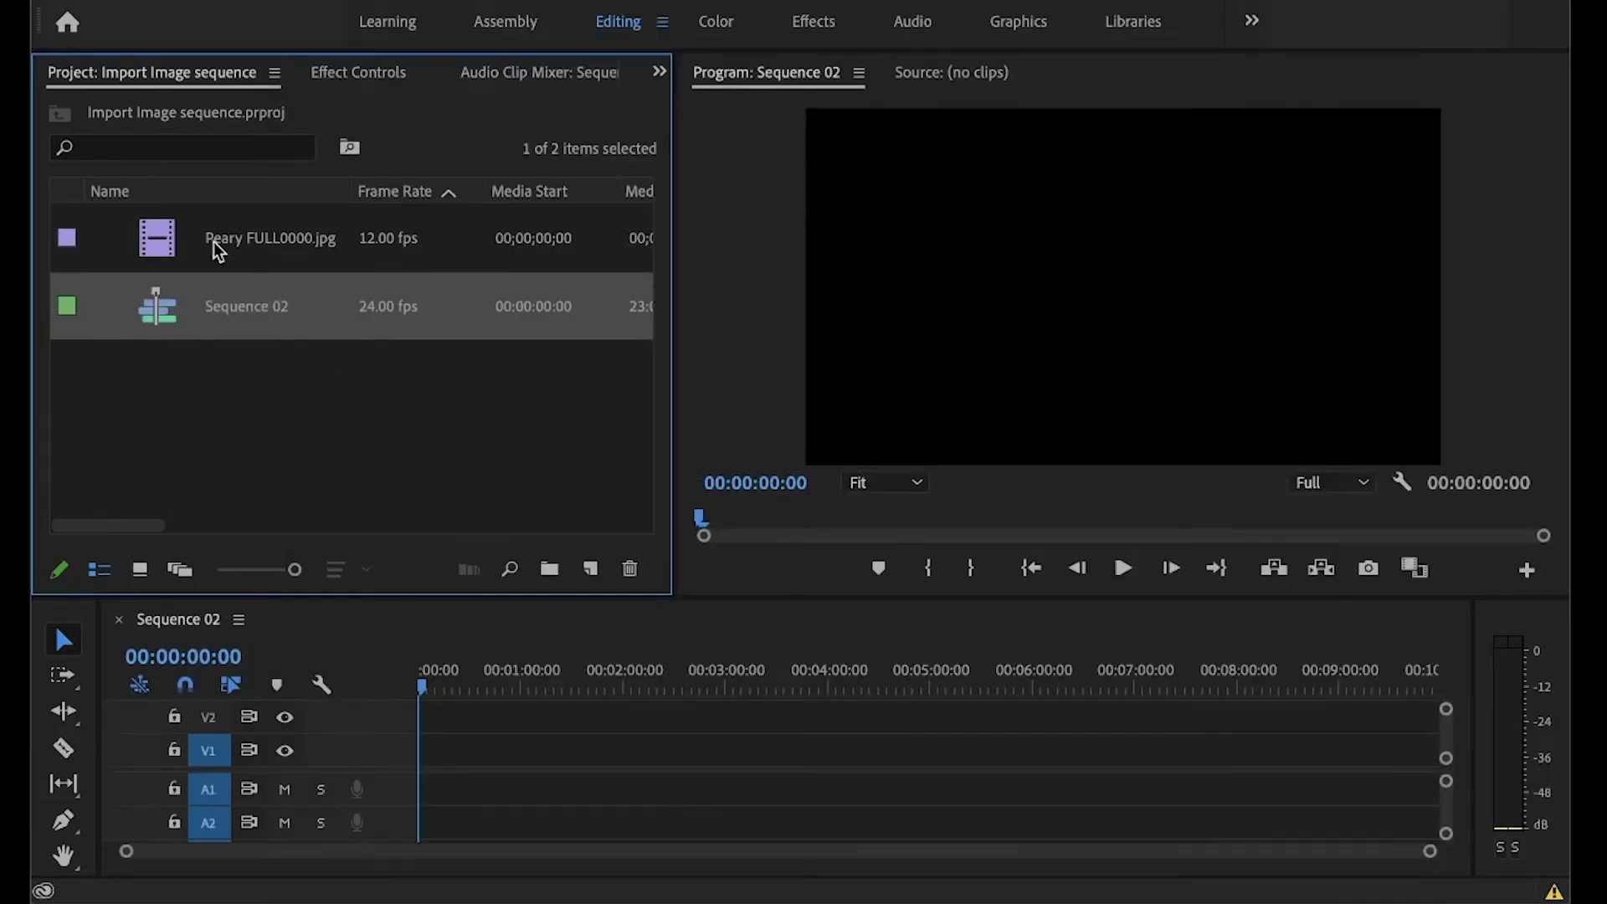
- Insert the Peary FULL0000.jpg clip into Sequence 02's V1 track
right_click(163, 243)
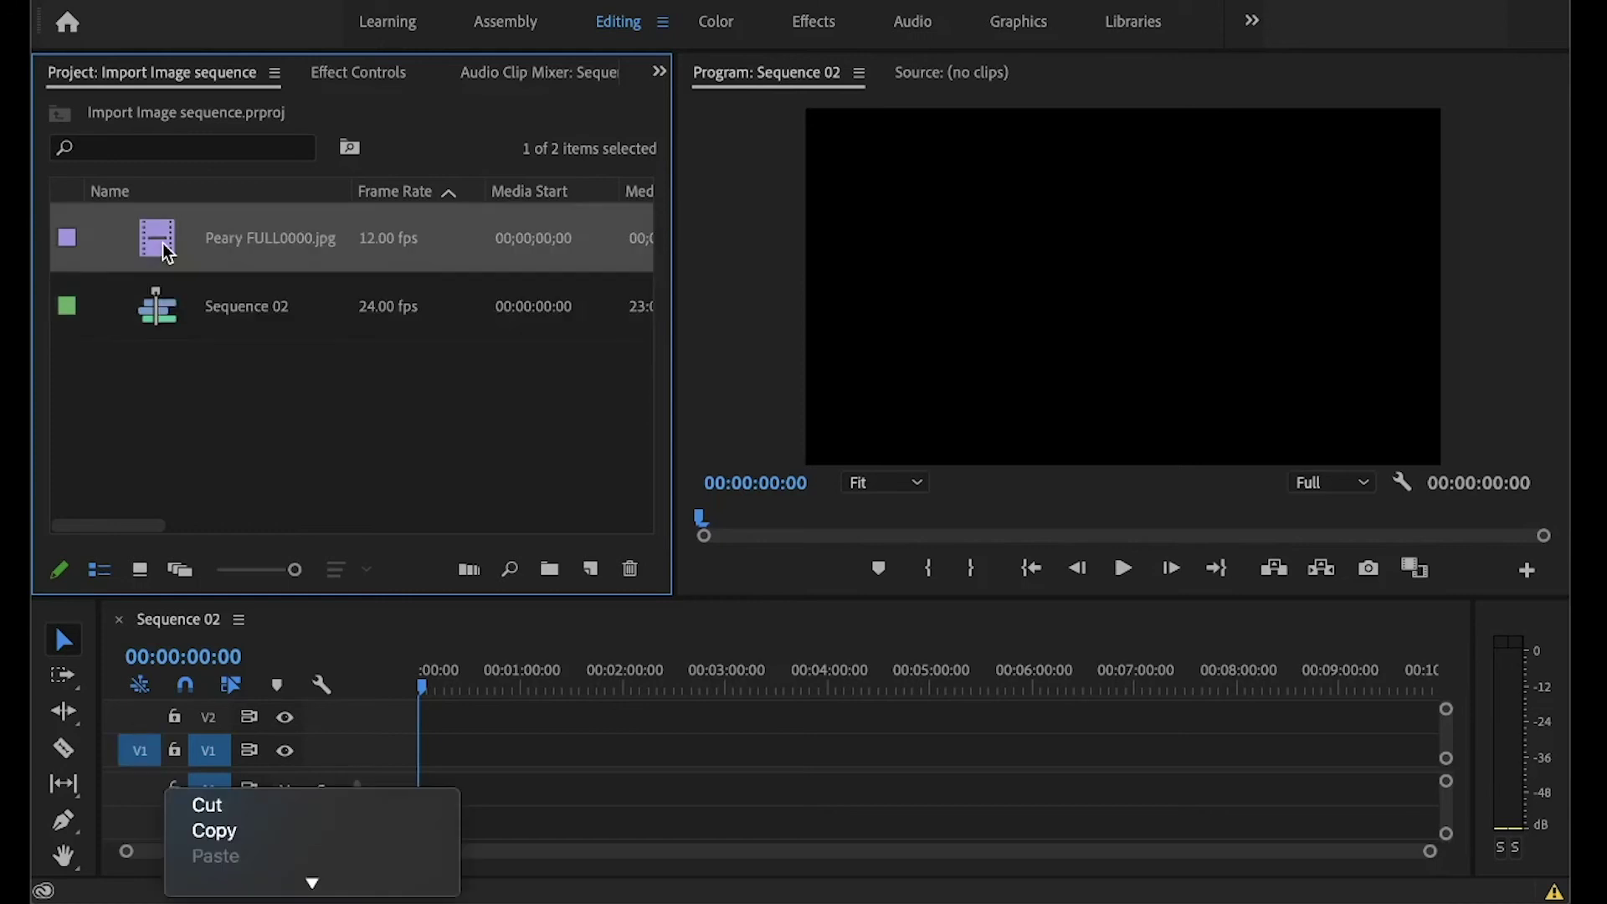
mouse_move(288, 879)
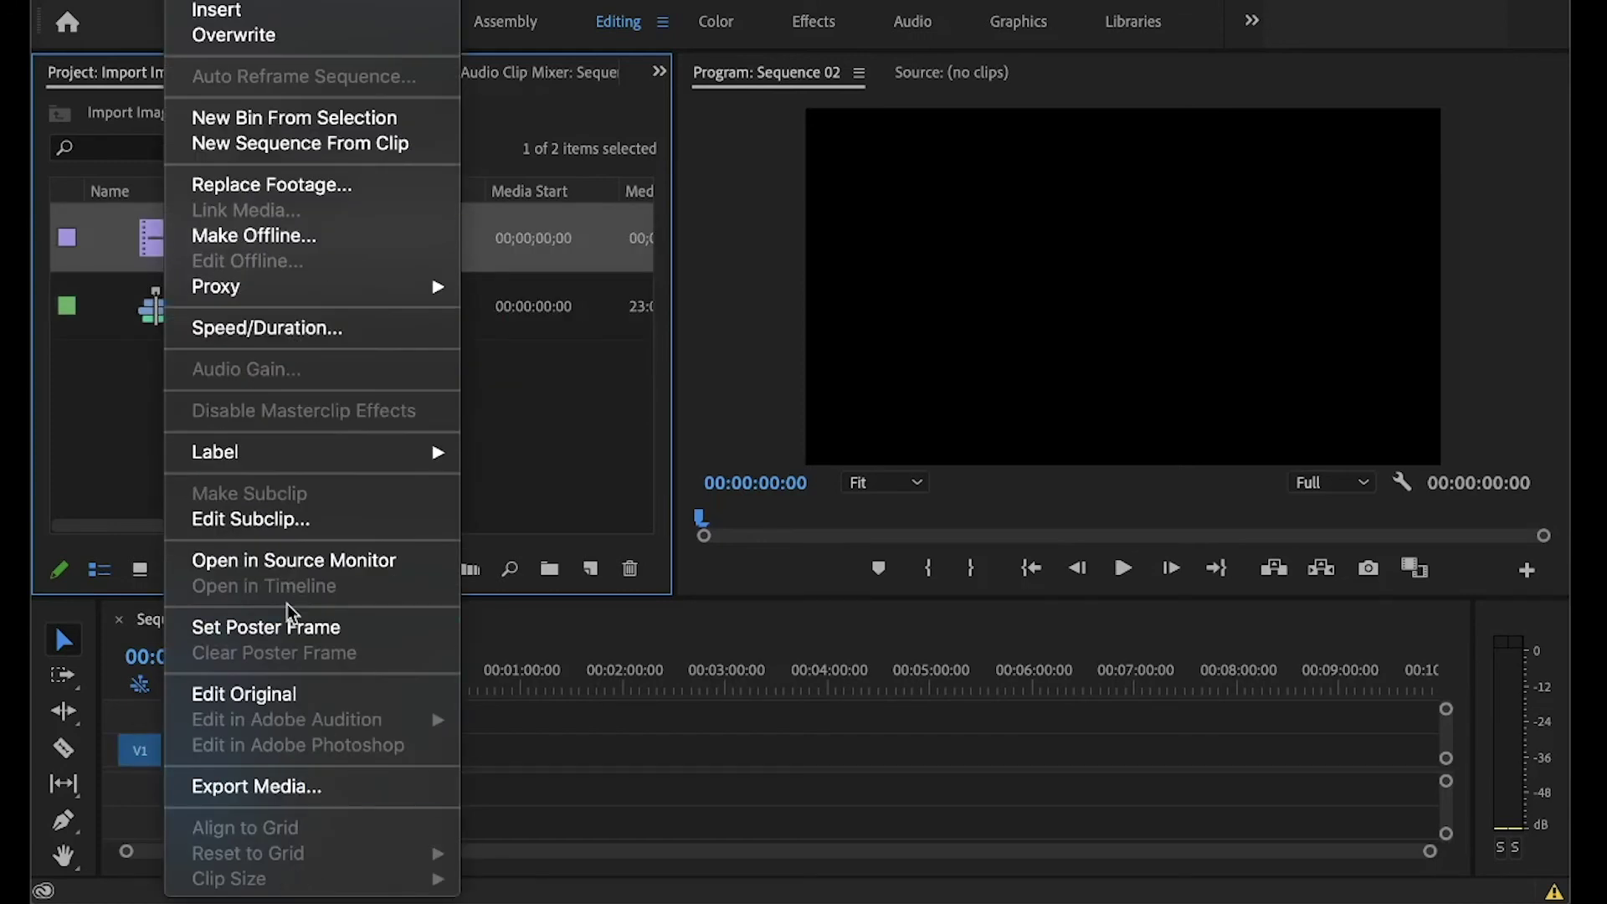
scroll(251, 456, "up", 5)
left_click(245, 435)
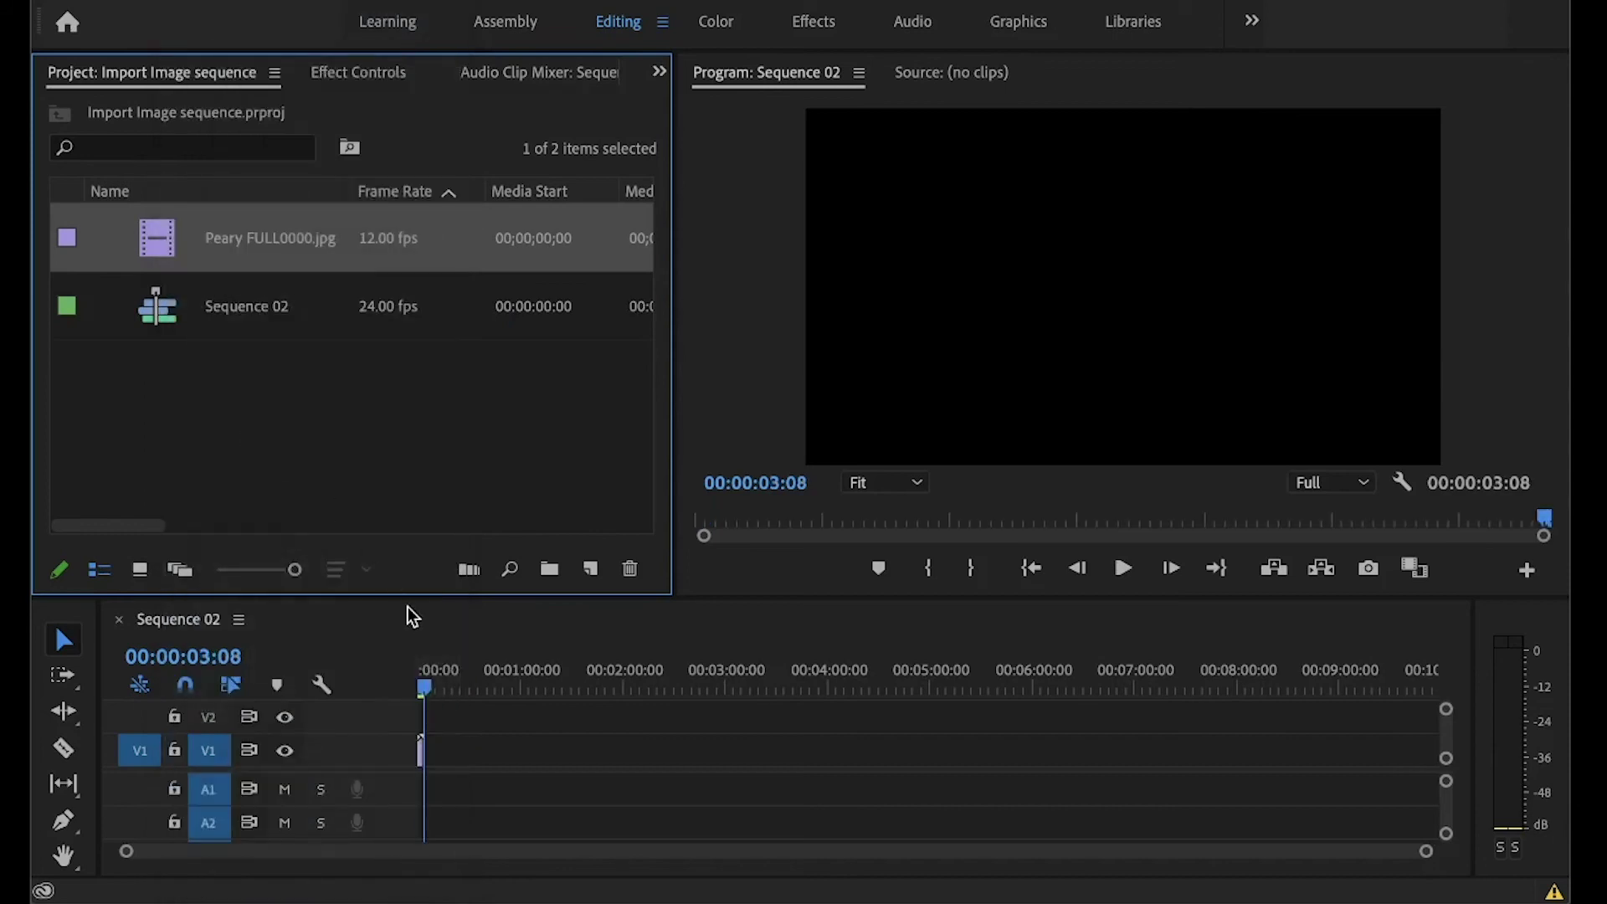
- Zoom the timeline to fit the clip and play the animation from the start twice
key("shift+]")
scroll(404, 675, "up", 1)
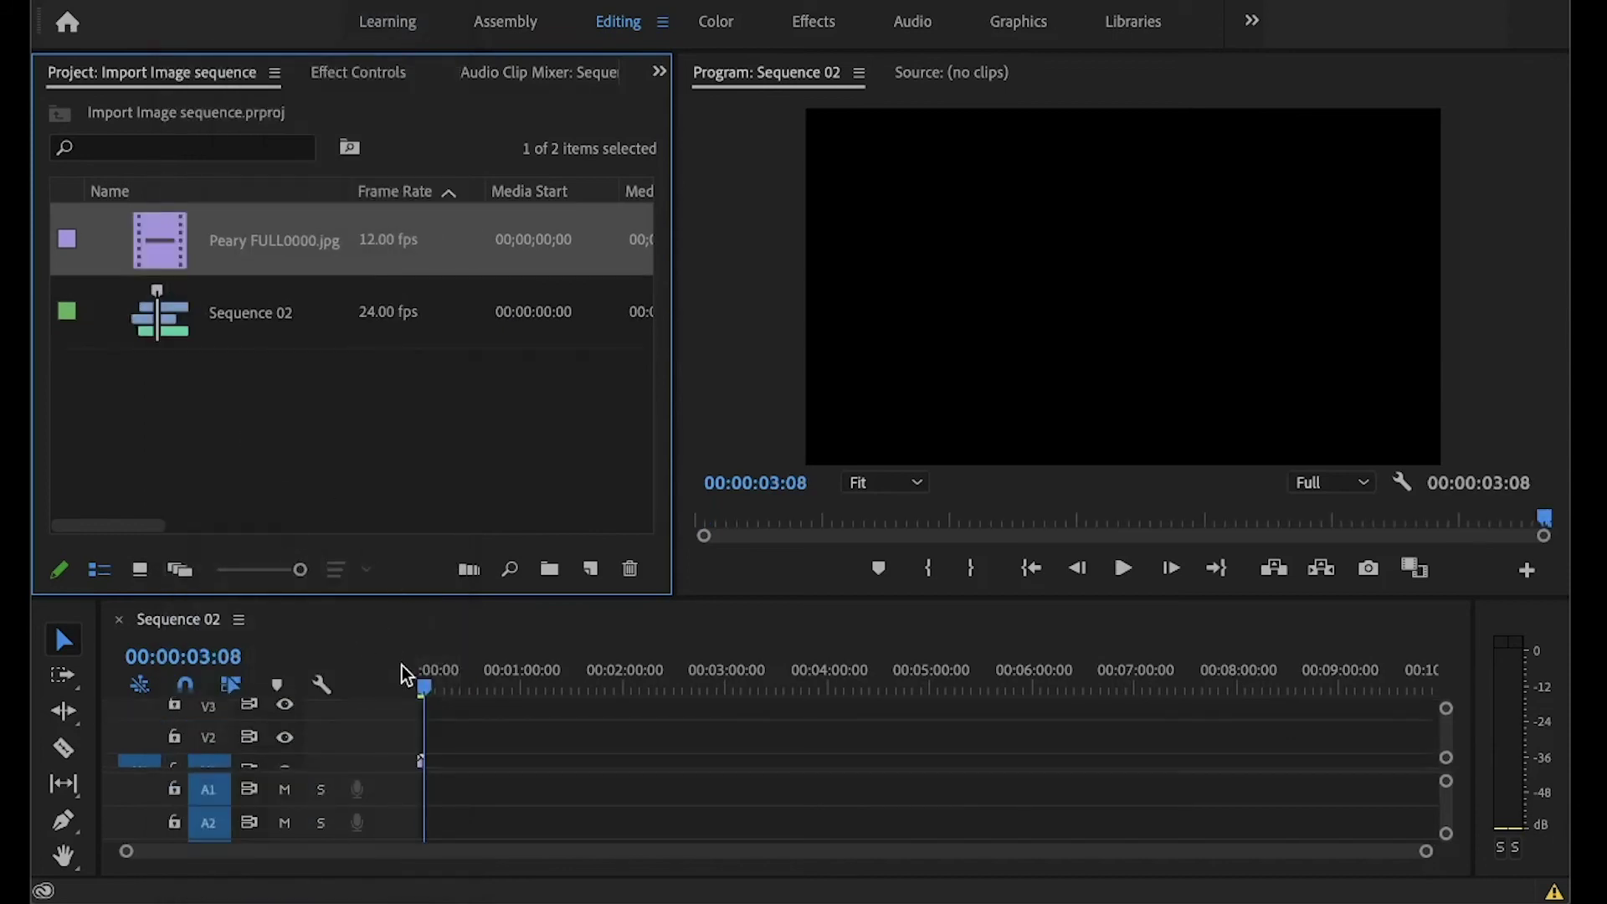
left_click(423, 683)
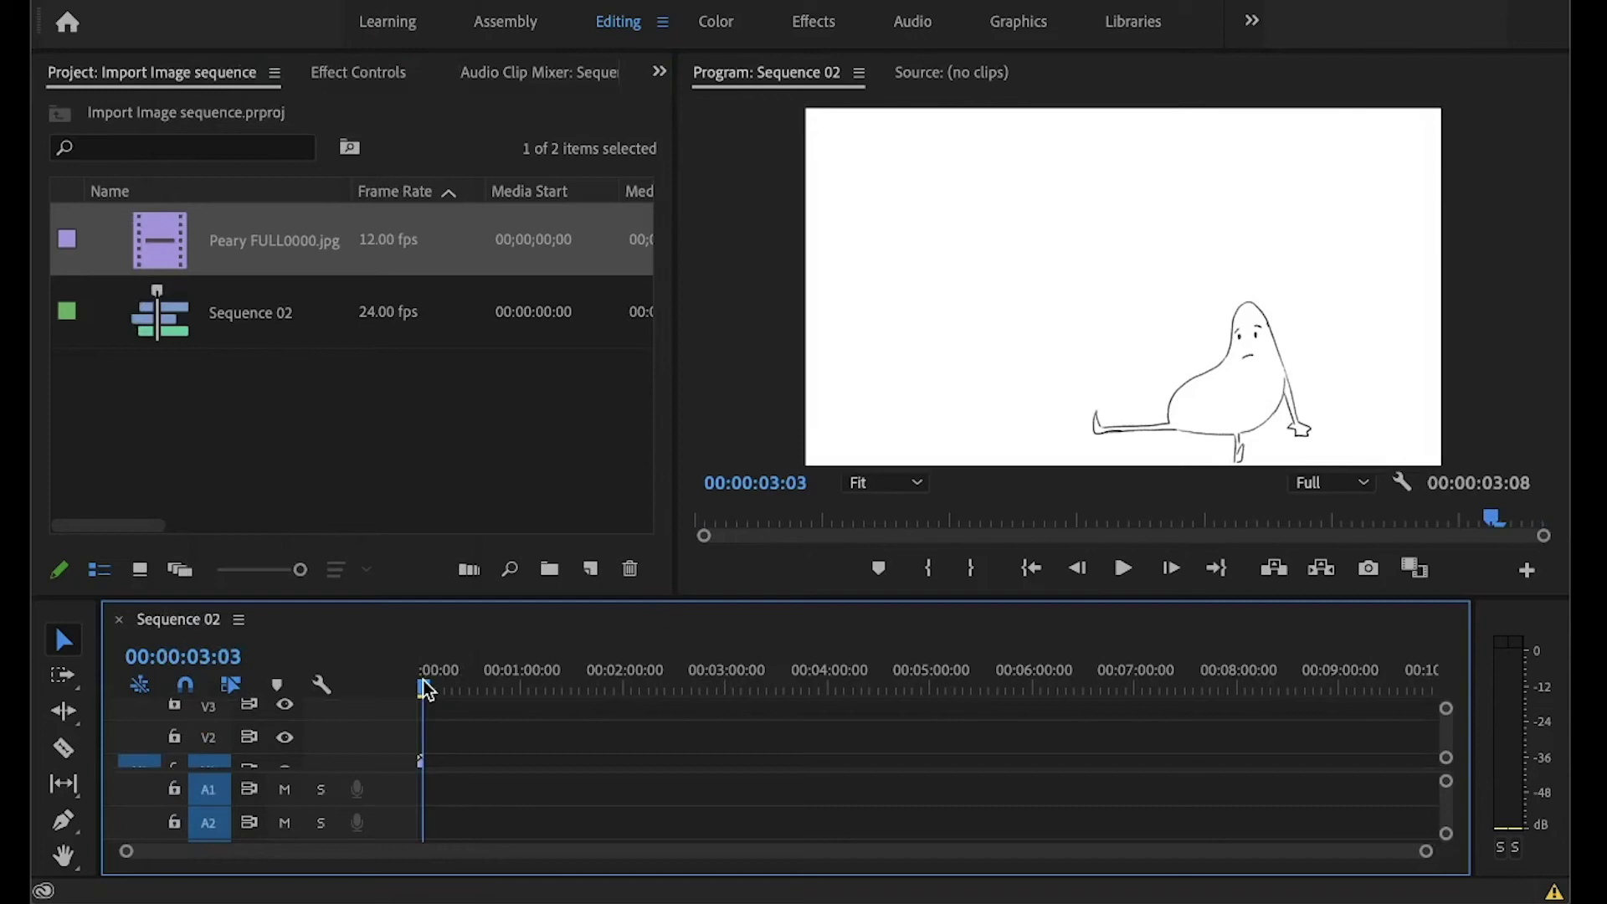
key("=")
key("=")
key("=")
key("=")
key("=")
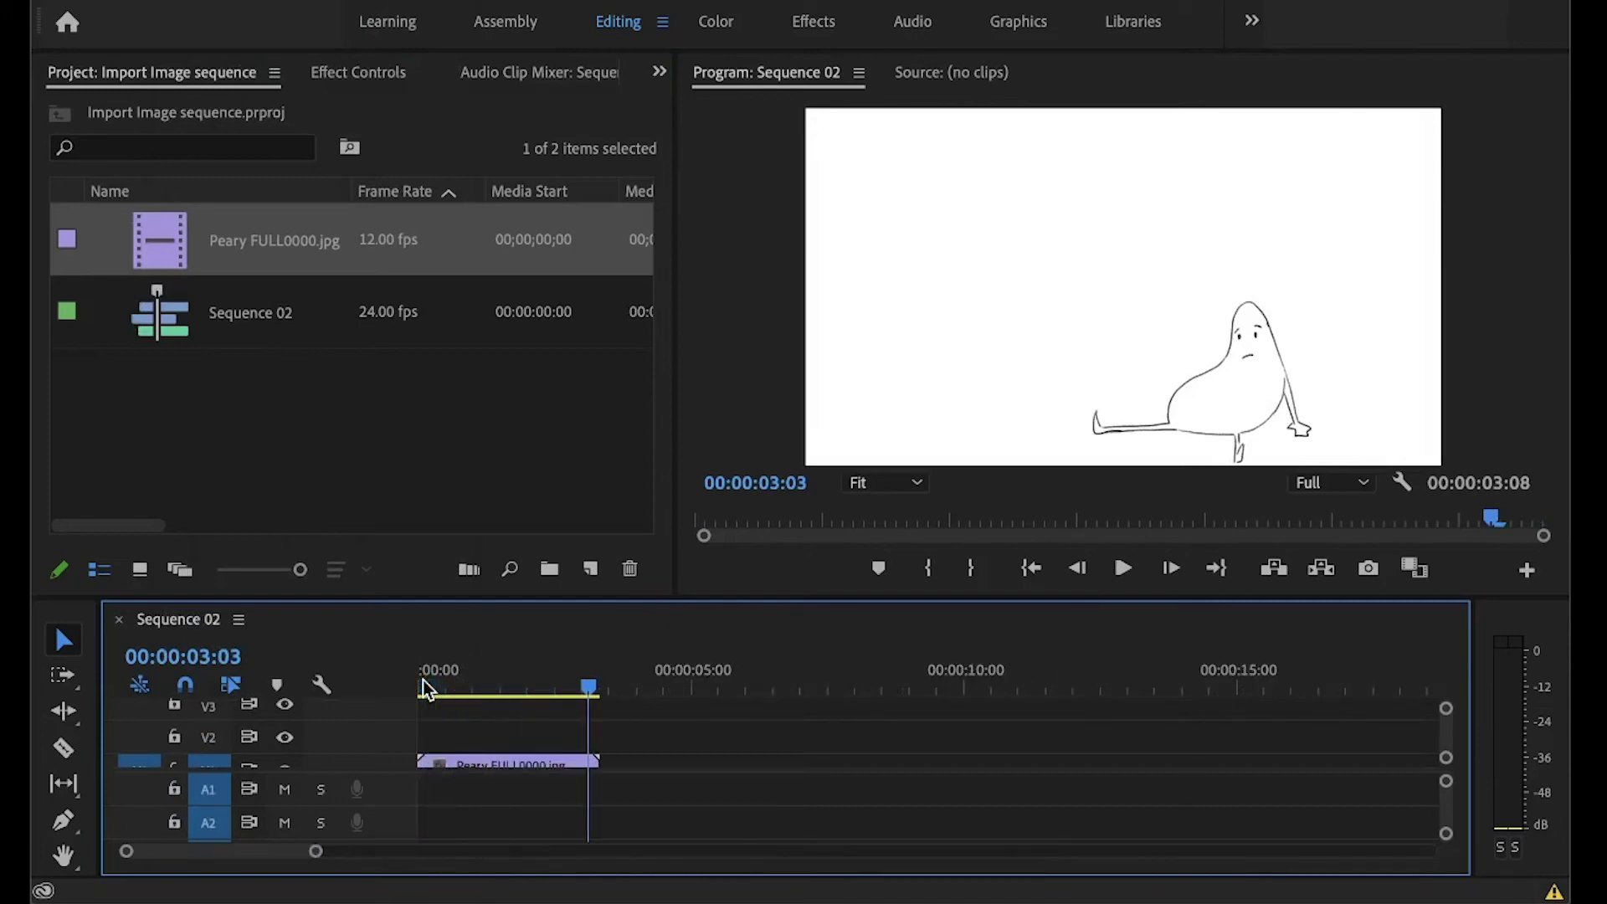
scroll(441, 720, "down", 1)
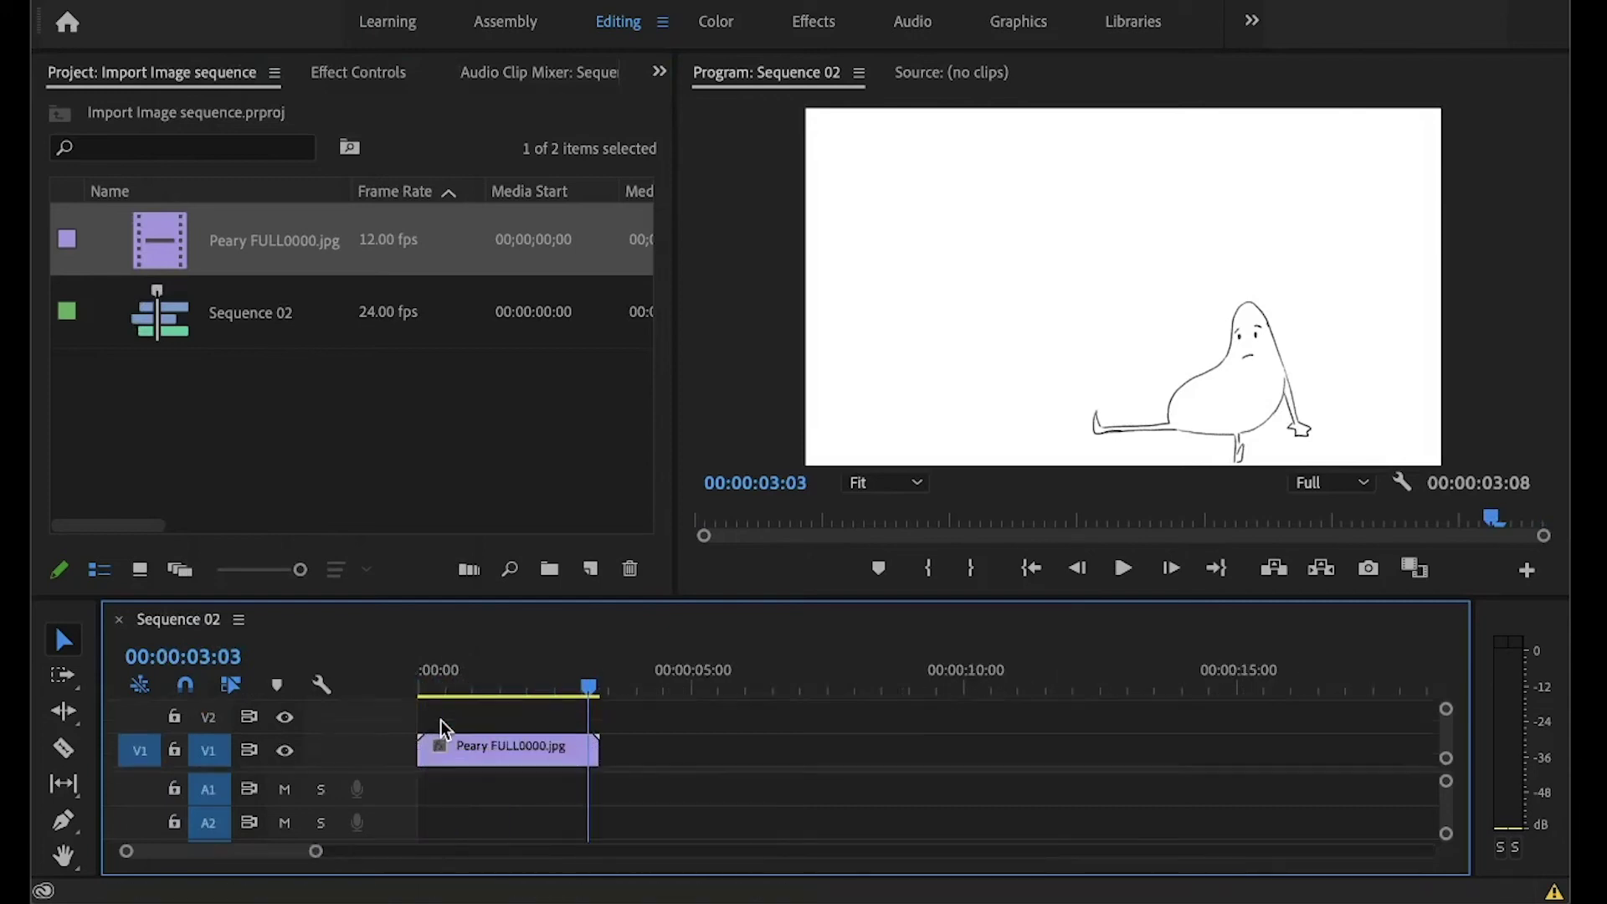
left_click(420, 683)
key("space")
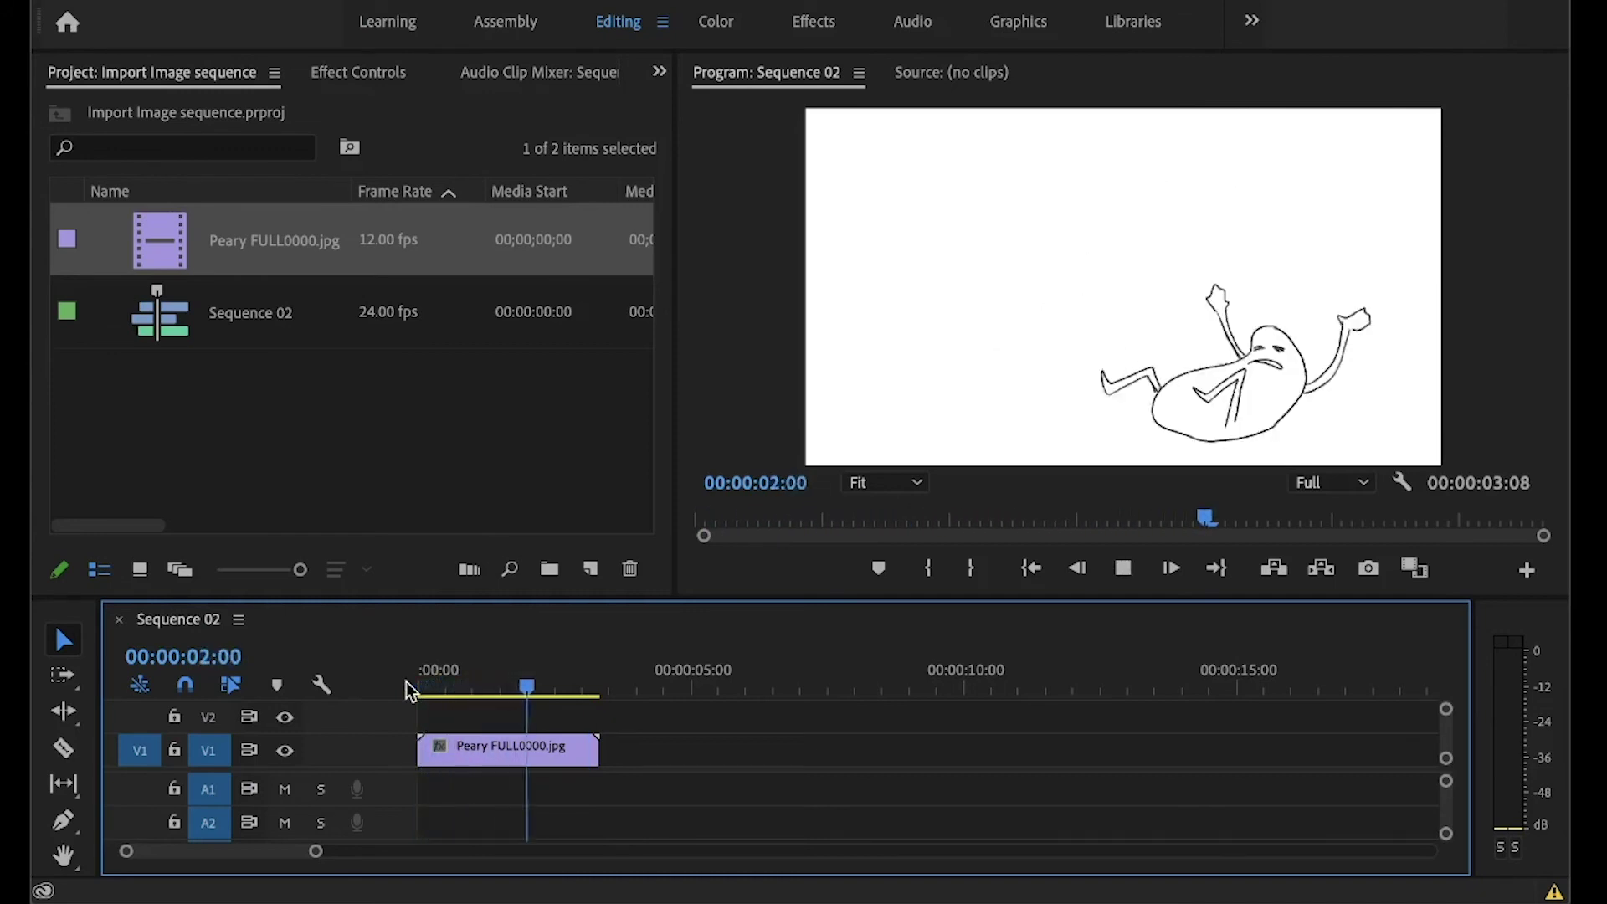
left_click(418, 684)
key("space")
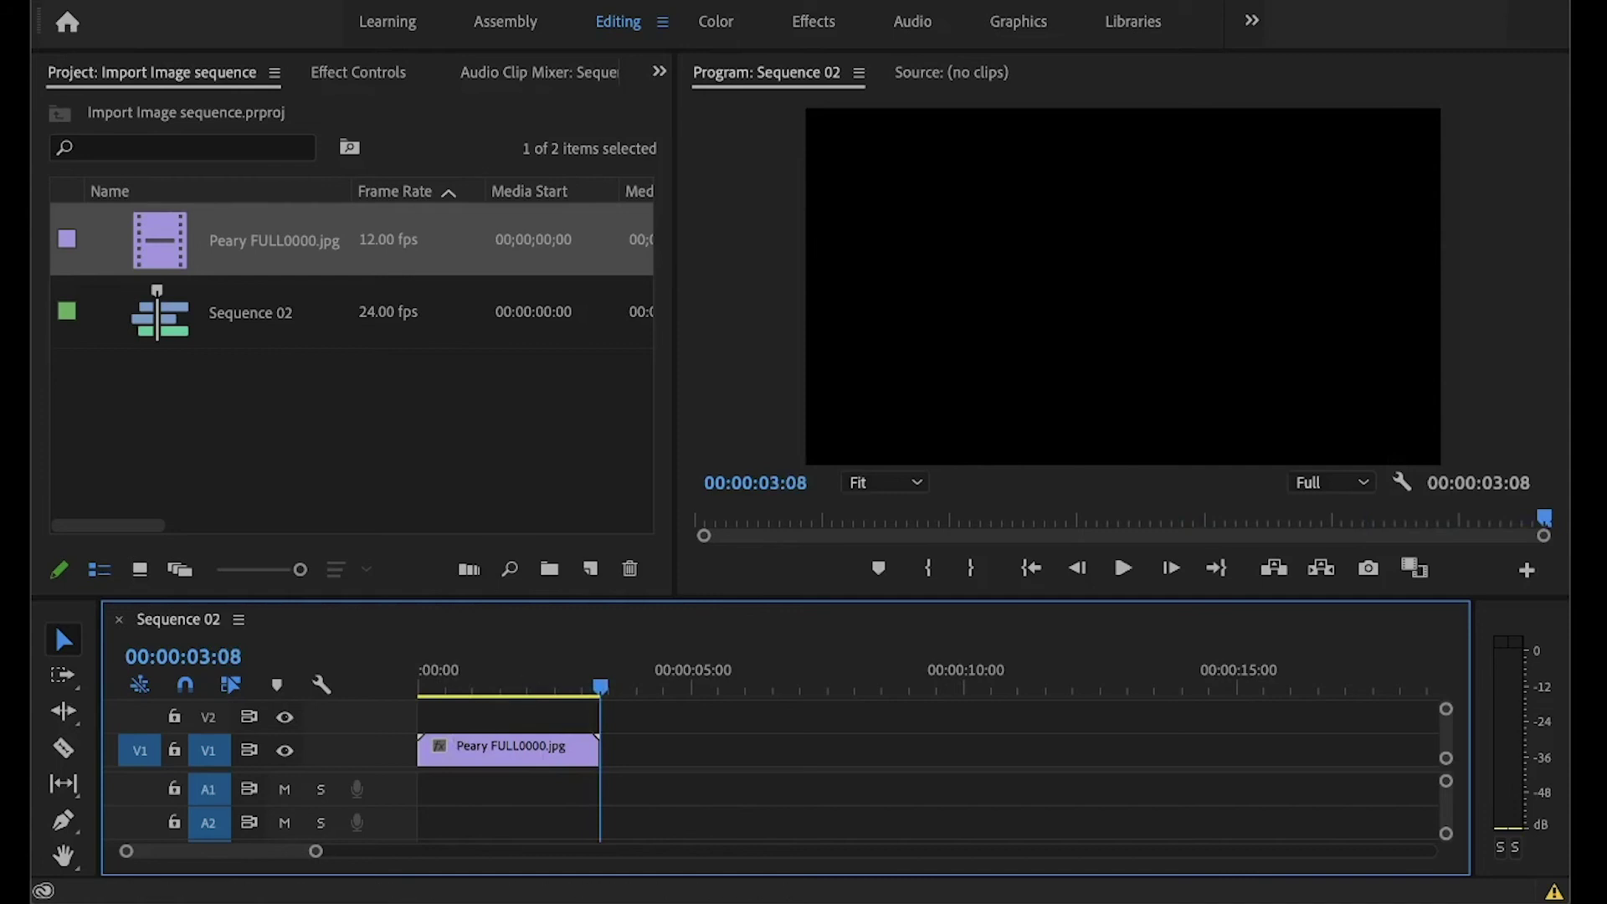
- Open the Export Settings for Sequence 02 and rename the output file to Peary Jump.mp4
left_click(255, 0)
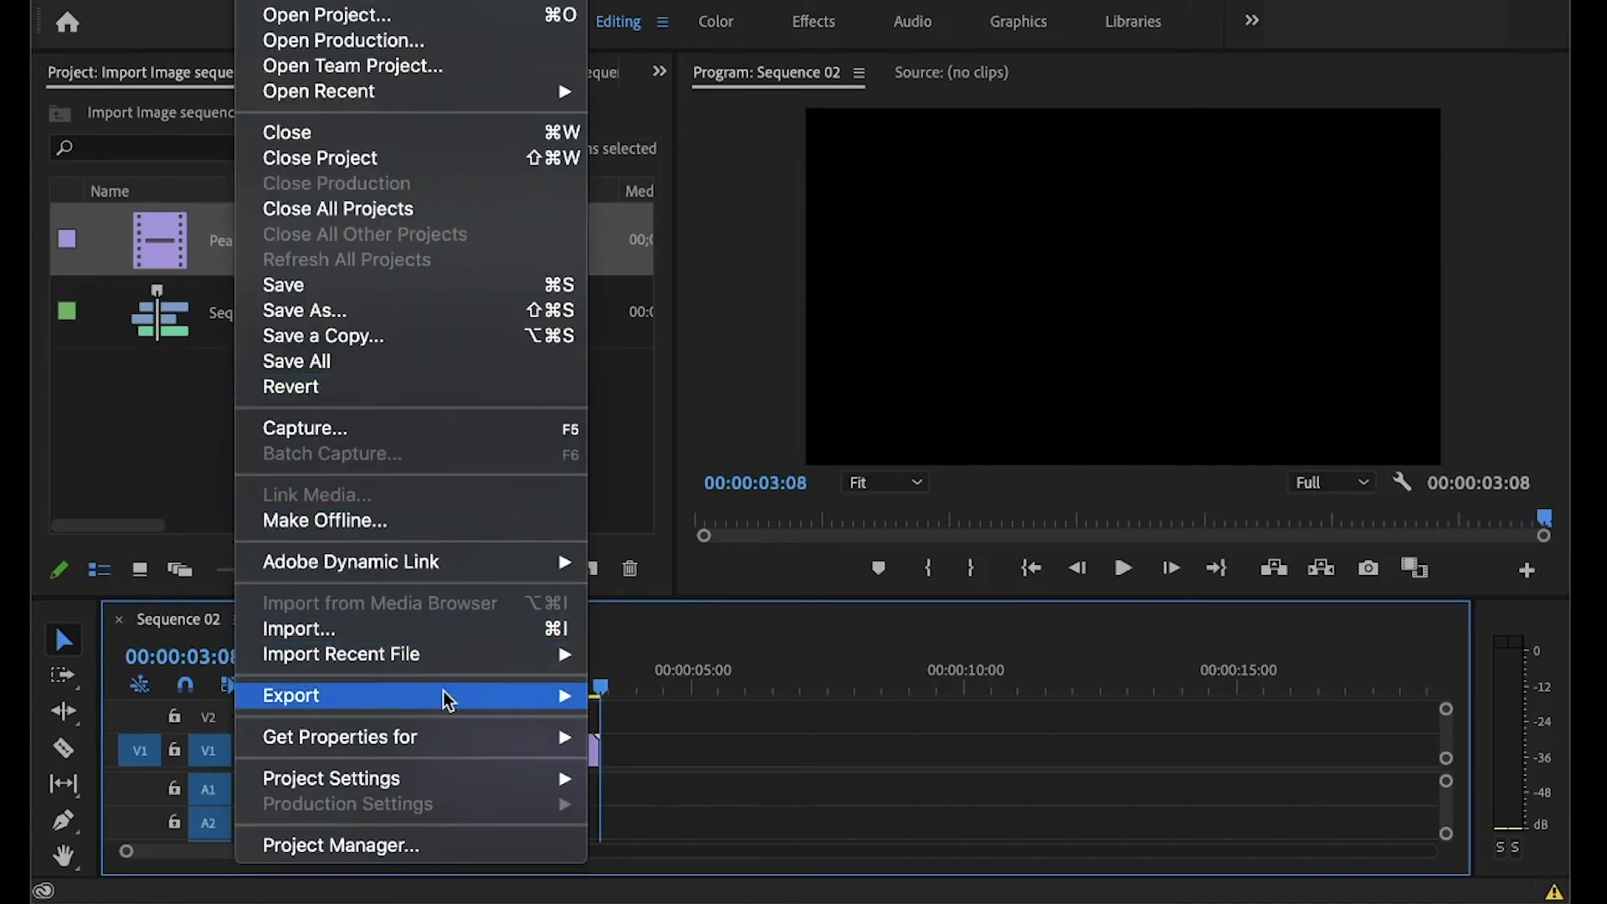
mouse_move(443, 690)
left_click(700, 599)
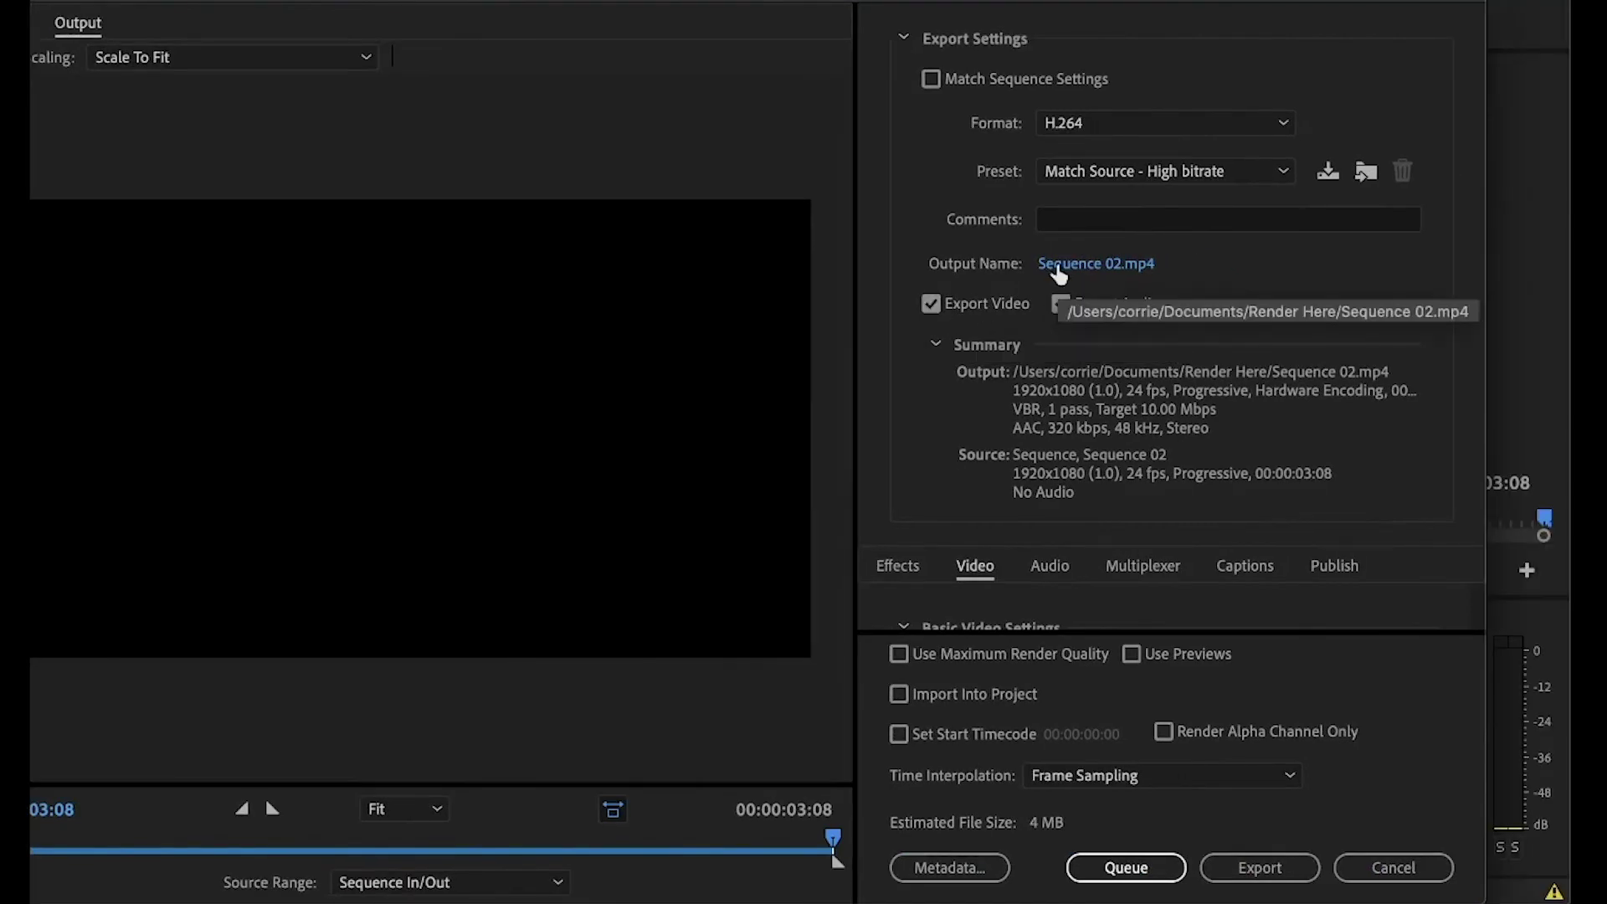
left_click(1097, 264)
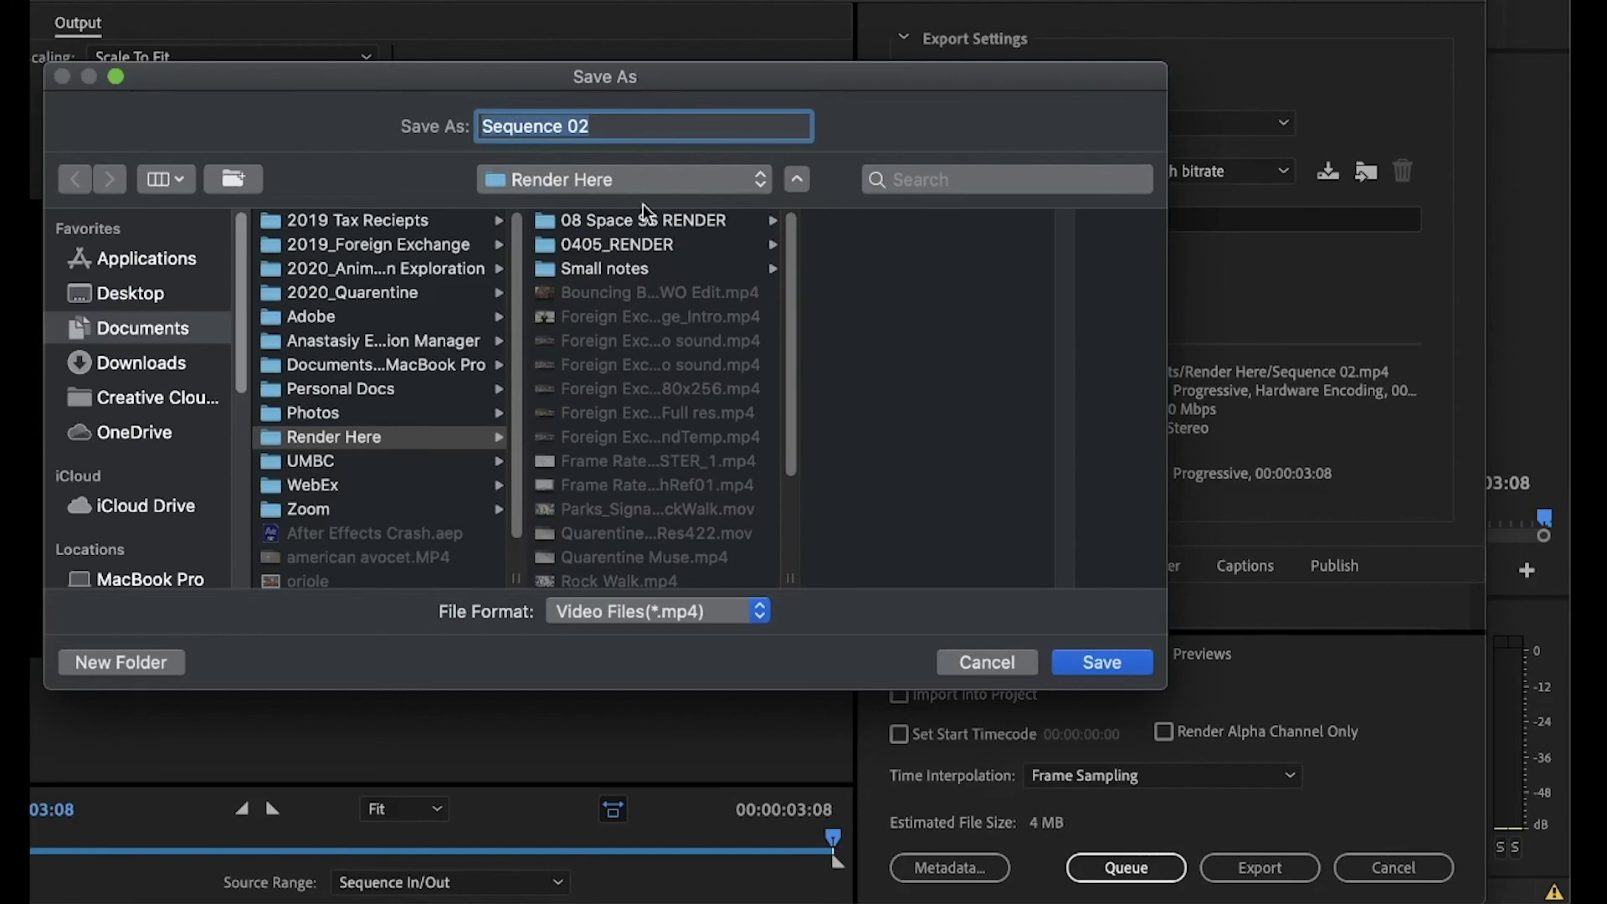
type("Peary Jump")
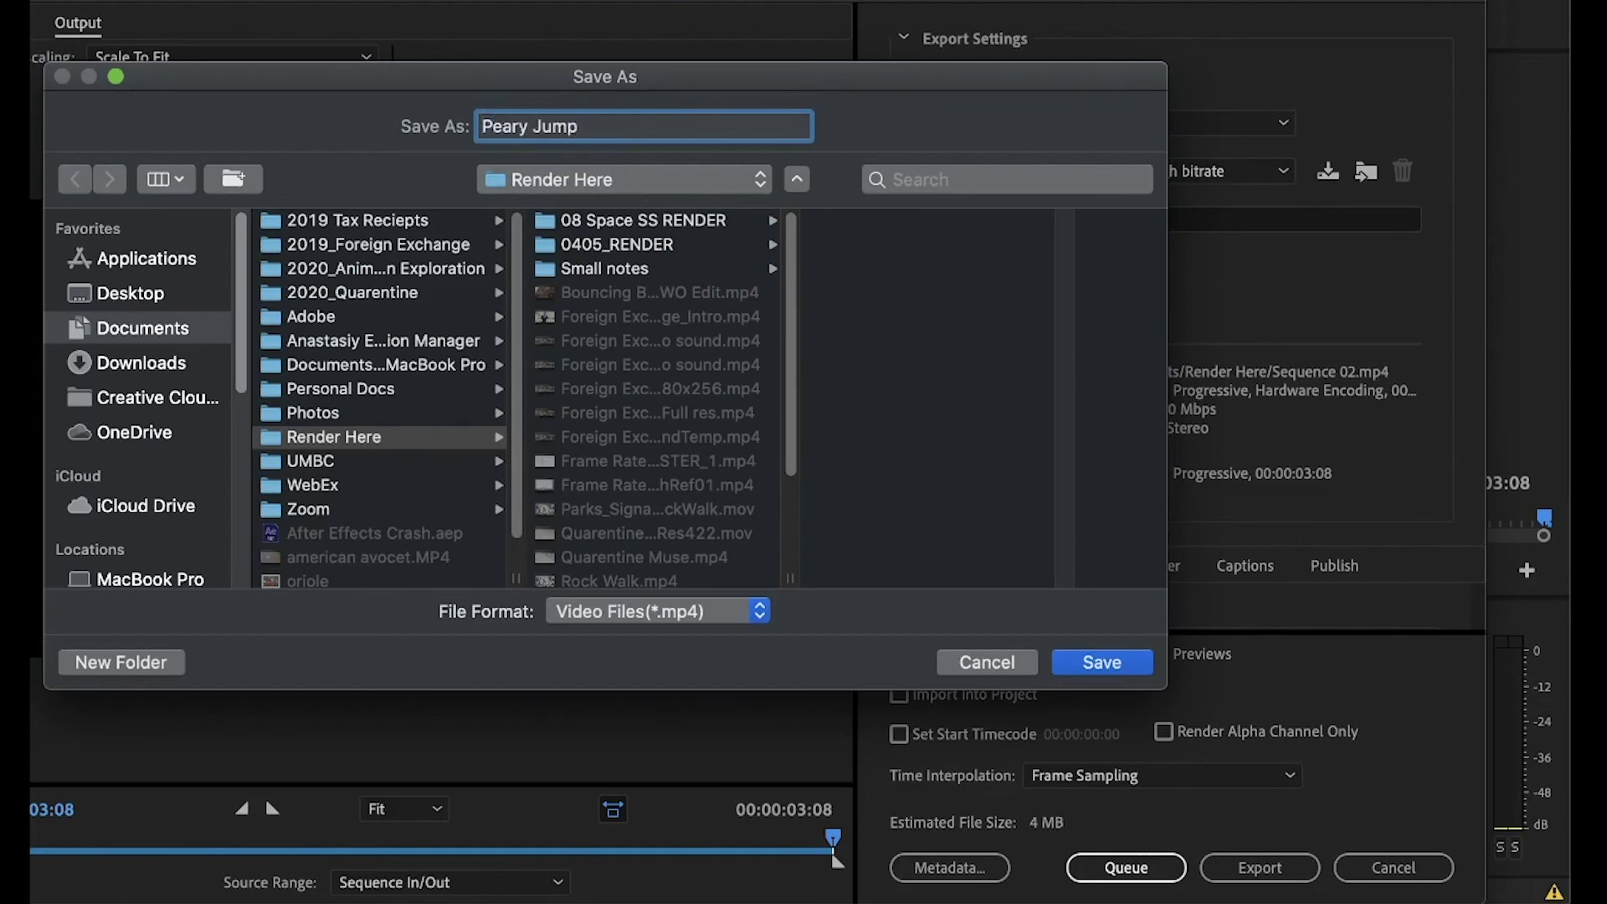
key("Return")
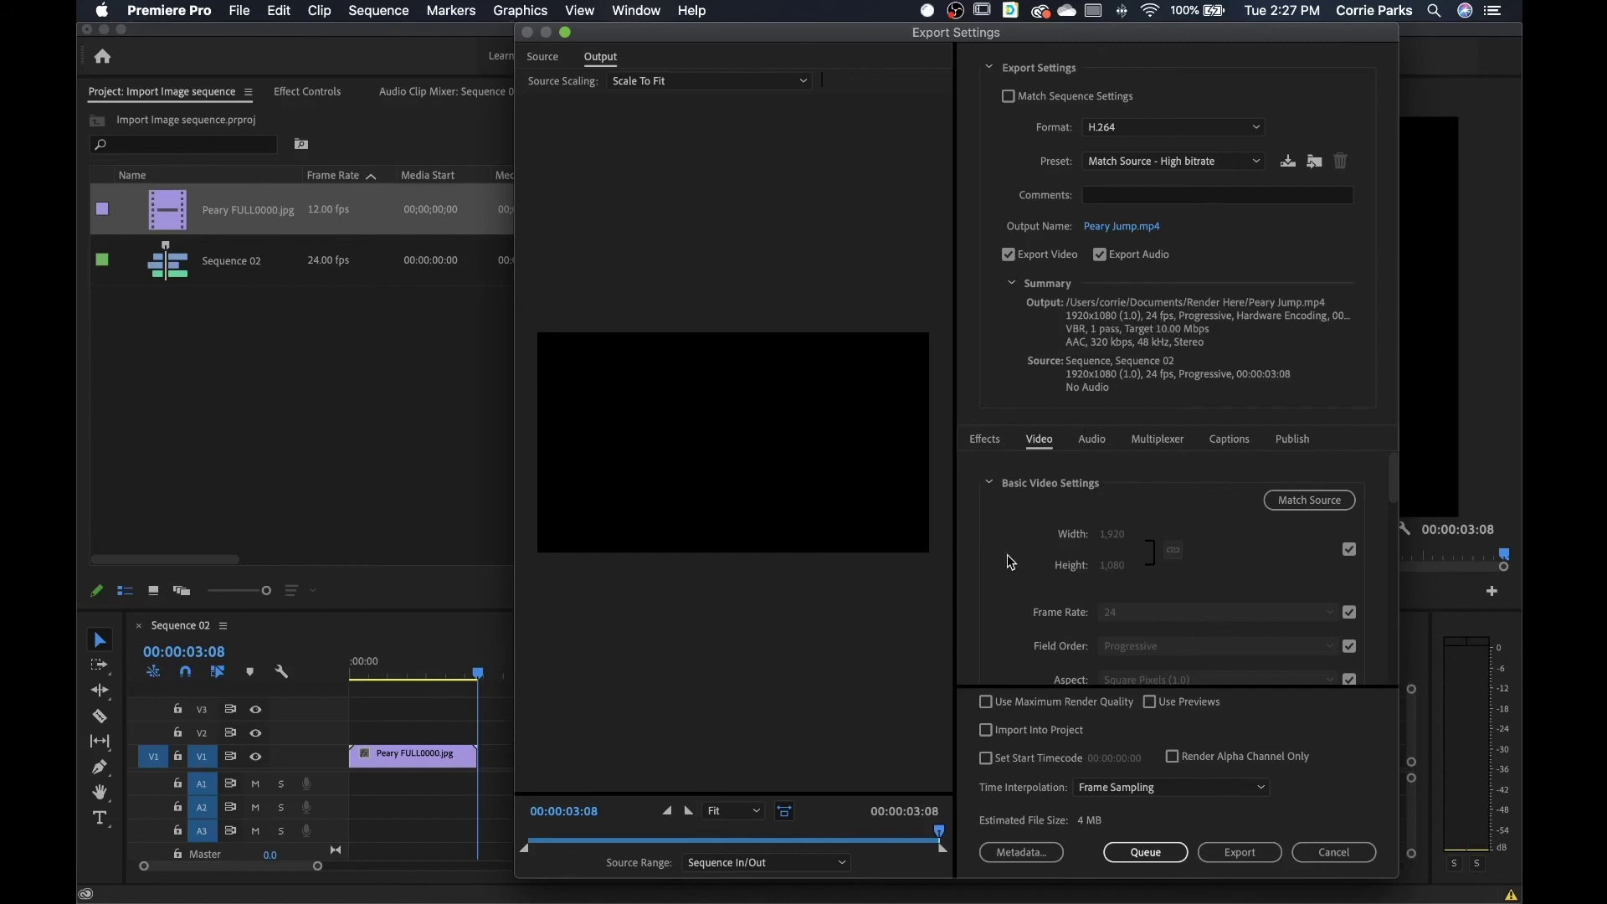
- Set Target Bitrate to 15 Mbps, check Use Maximum Render Quality, and export Peary Jump.mp4
scroll(1012, 563, "down", 5)
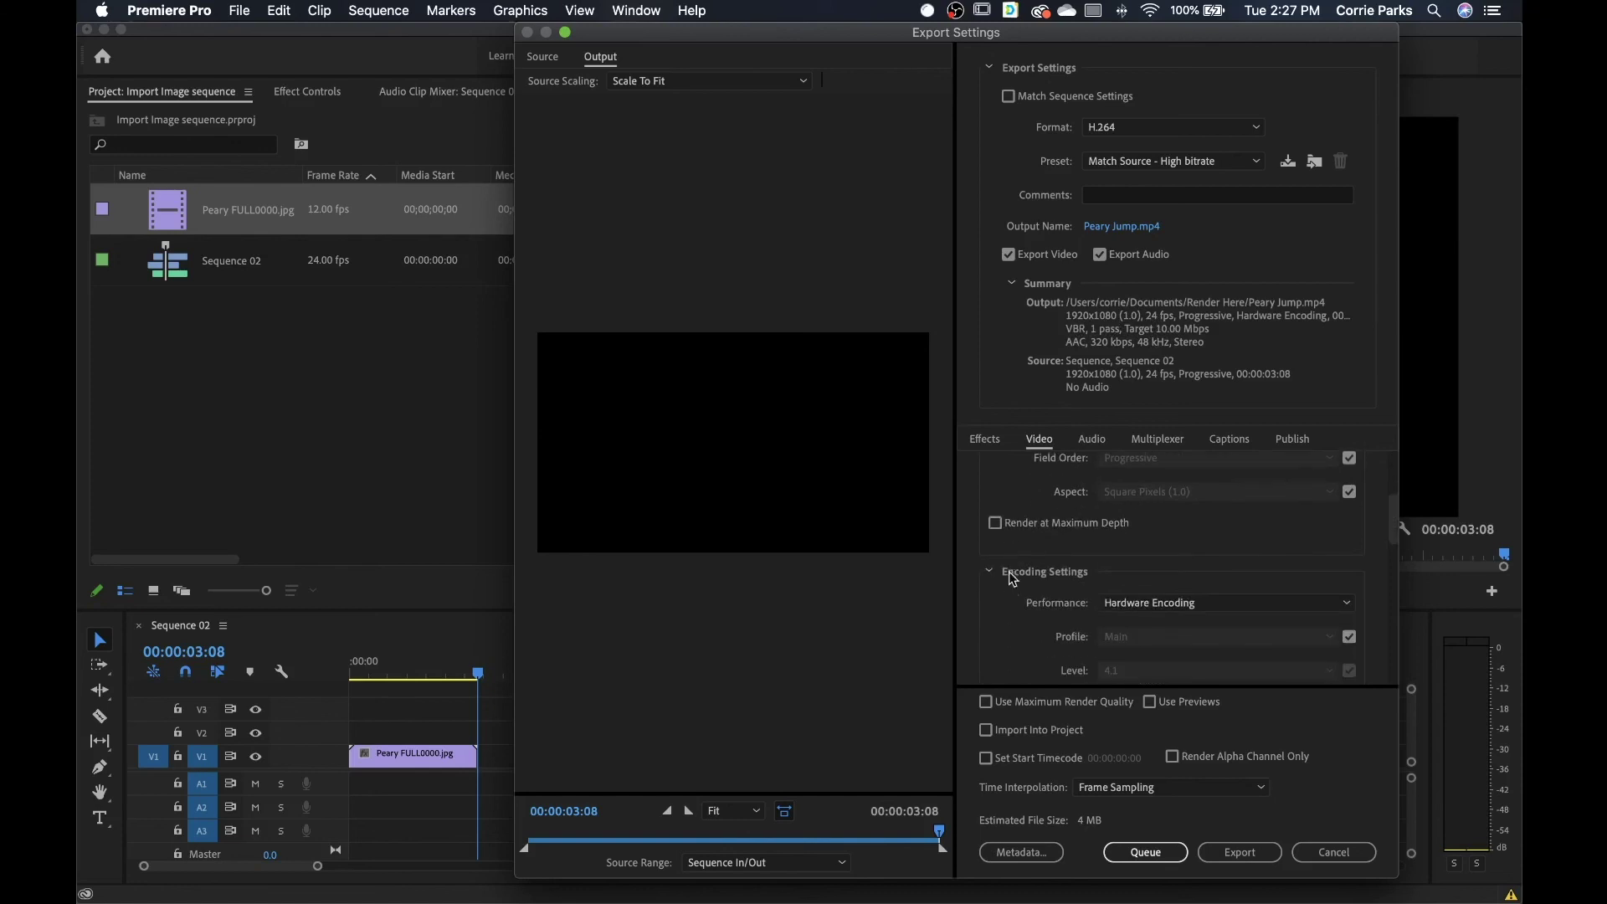
scroll(1011, 607, "down", 6)
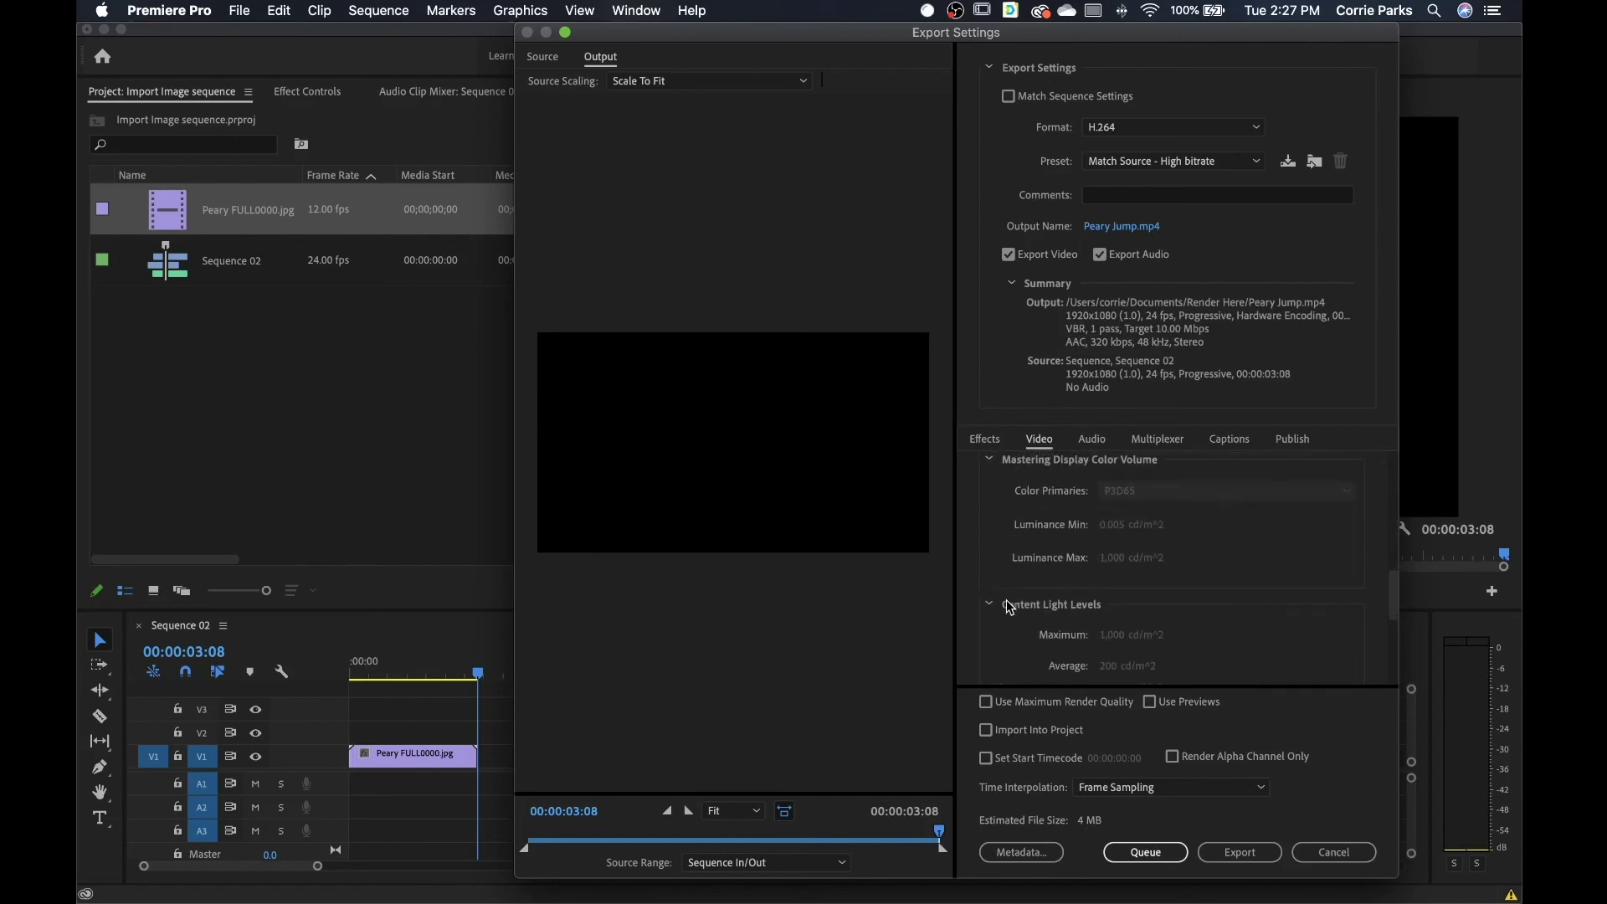
scroll(1011, 607, "down", 3)
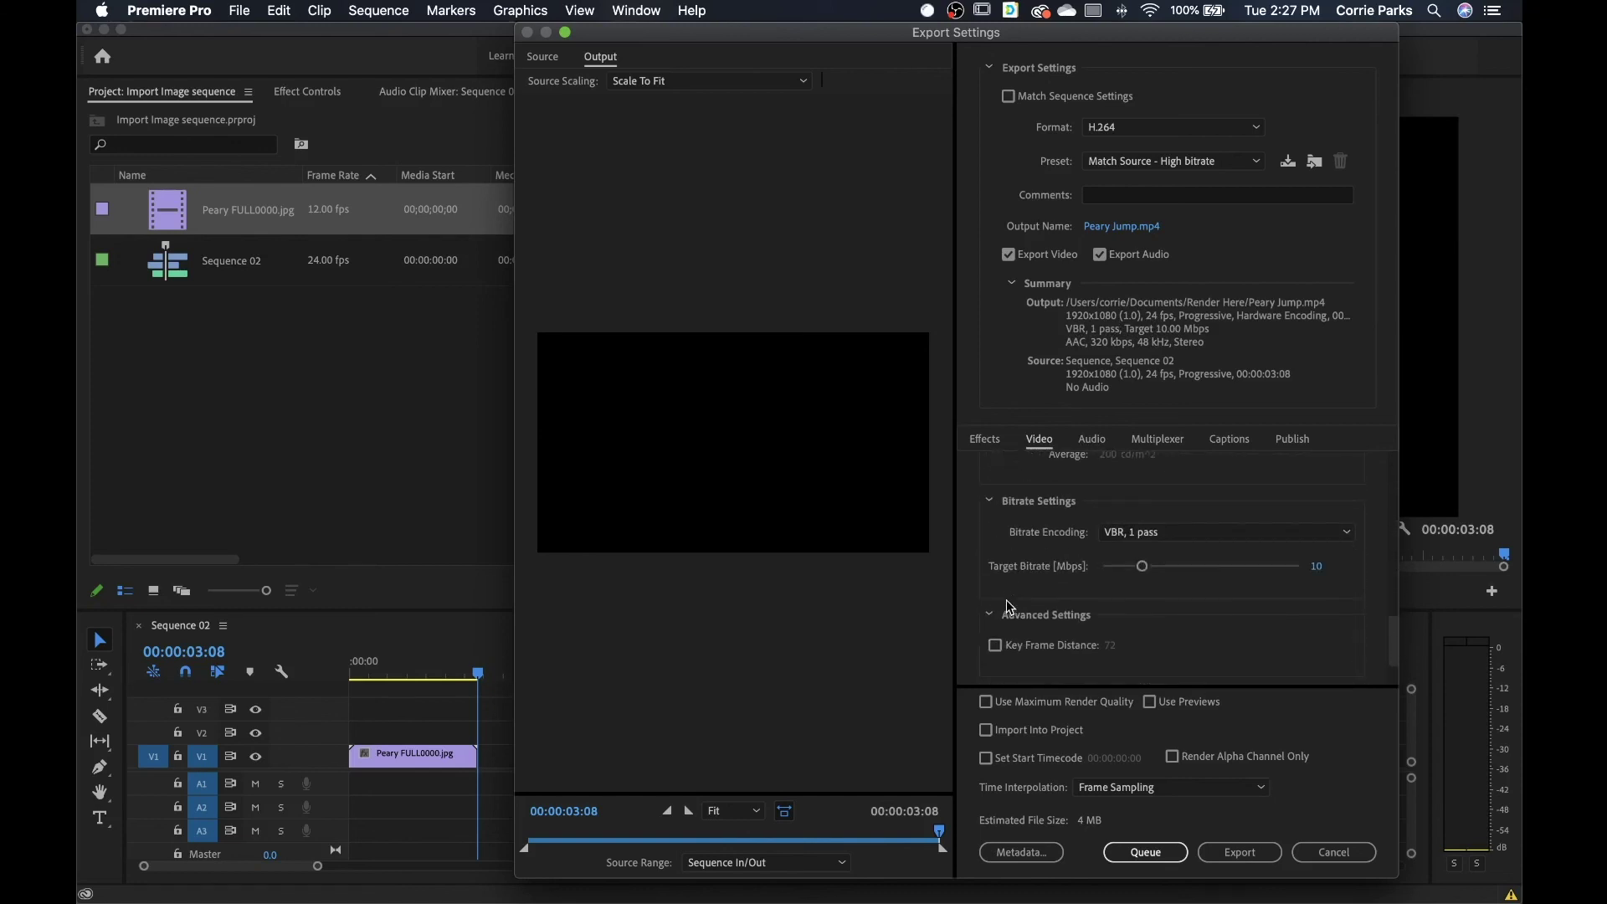
left_click(1316, 569)
type("1")
key("Return")
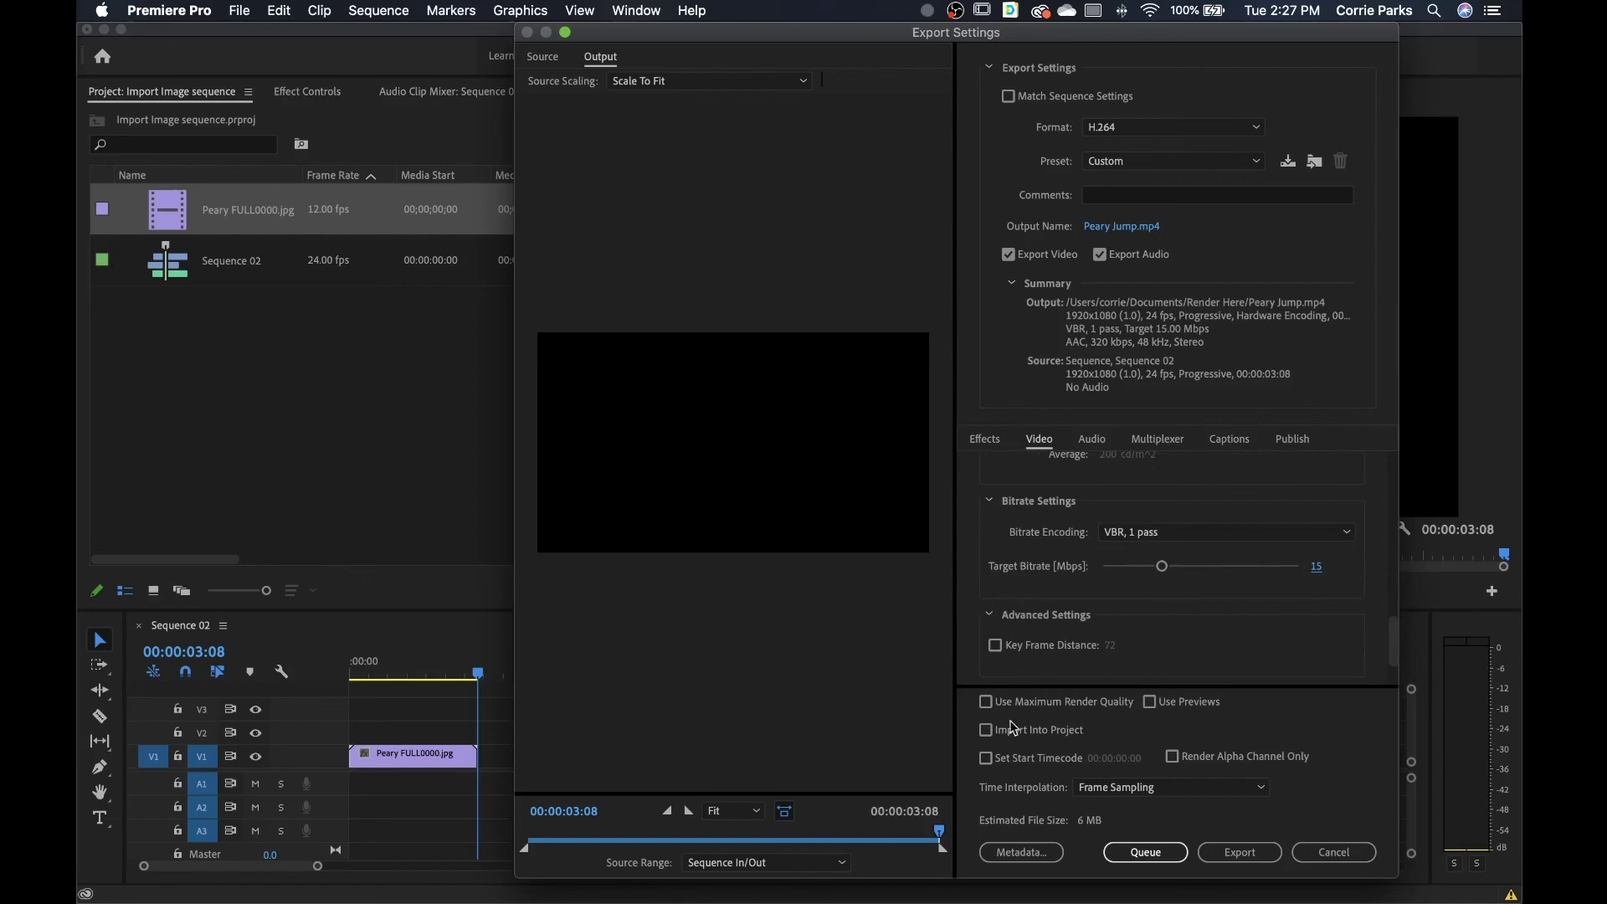
left_click(987, 704)
left_click(1228, 853)
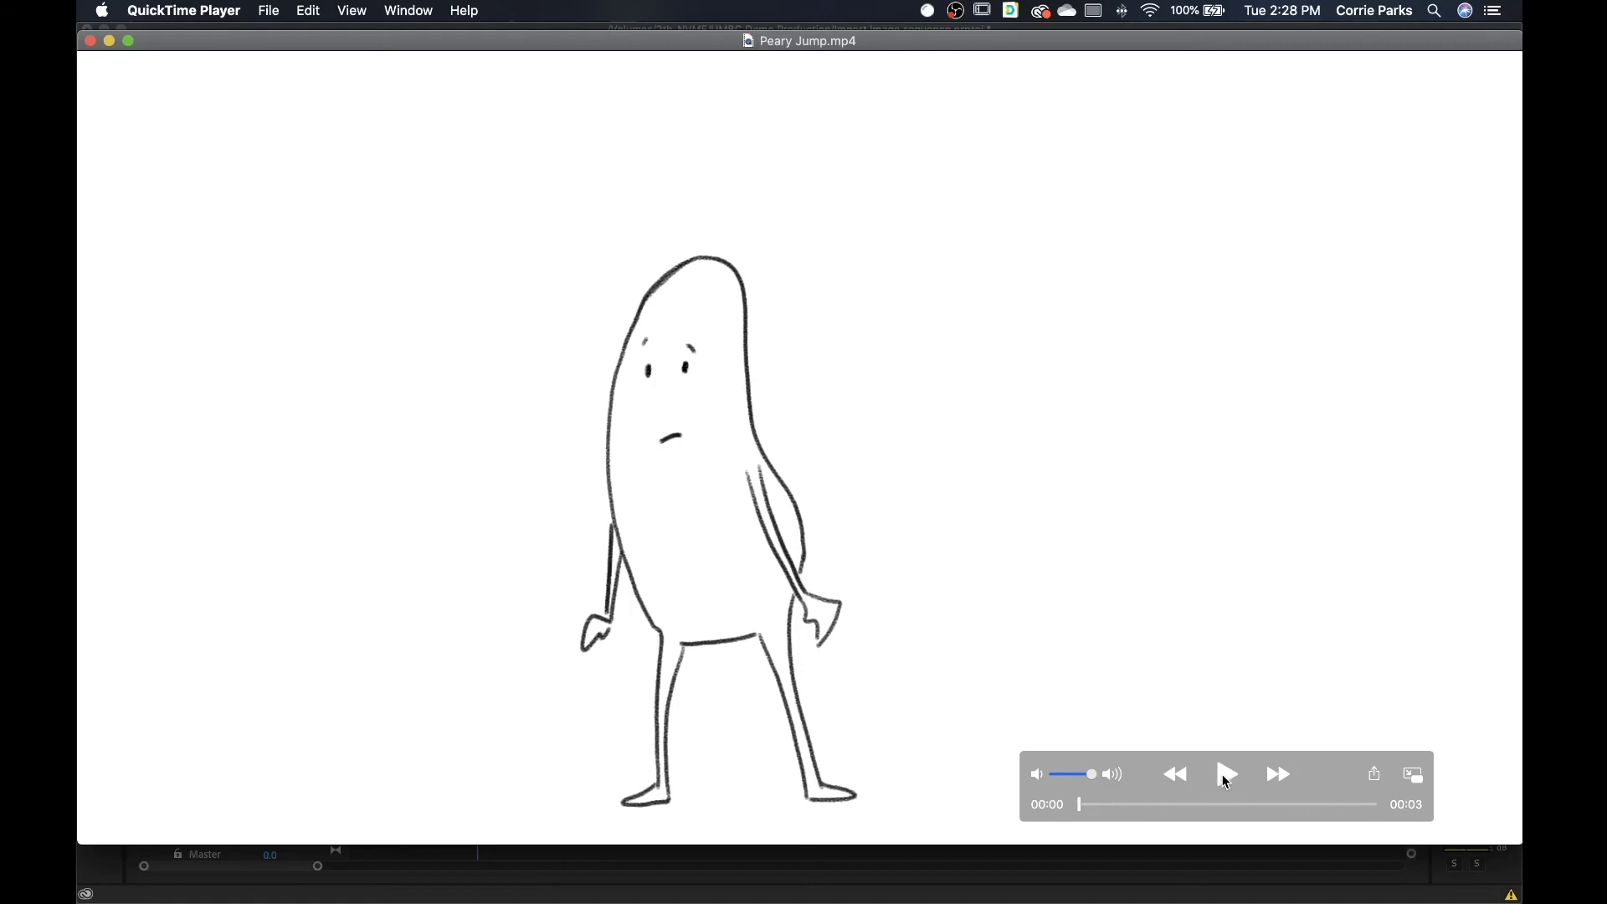
- Play the 3-second Peary Jump.mp4 animation in QuickTime Player
left_click(1228, 776)
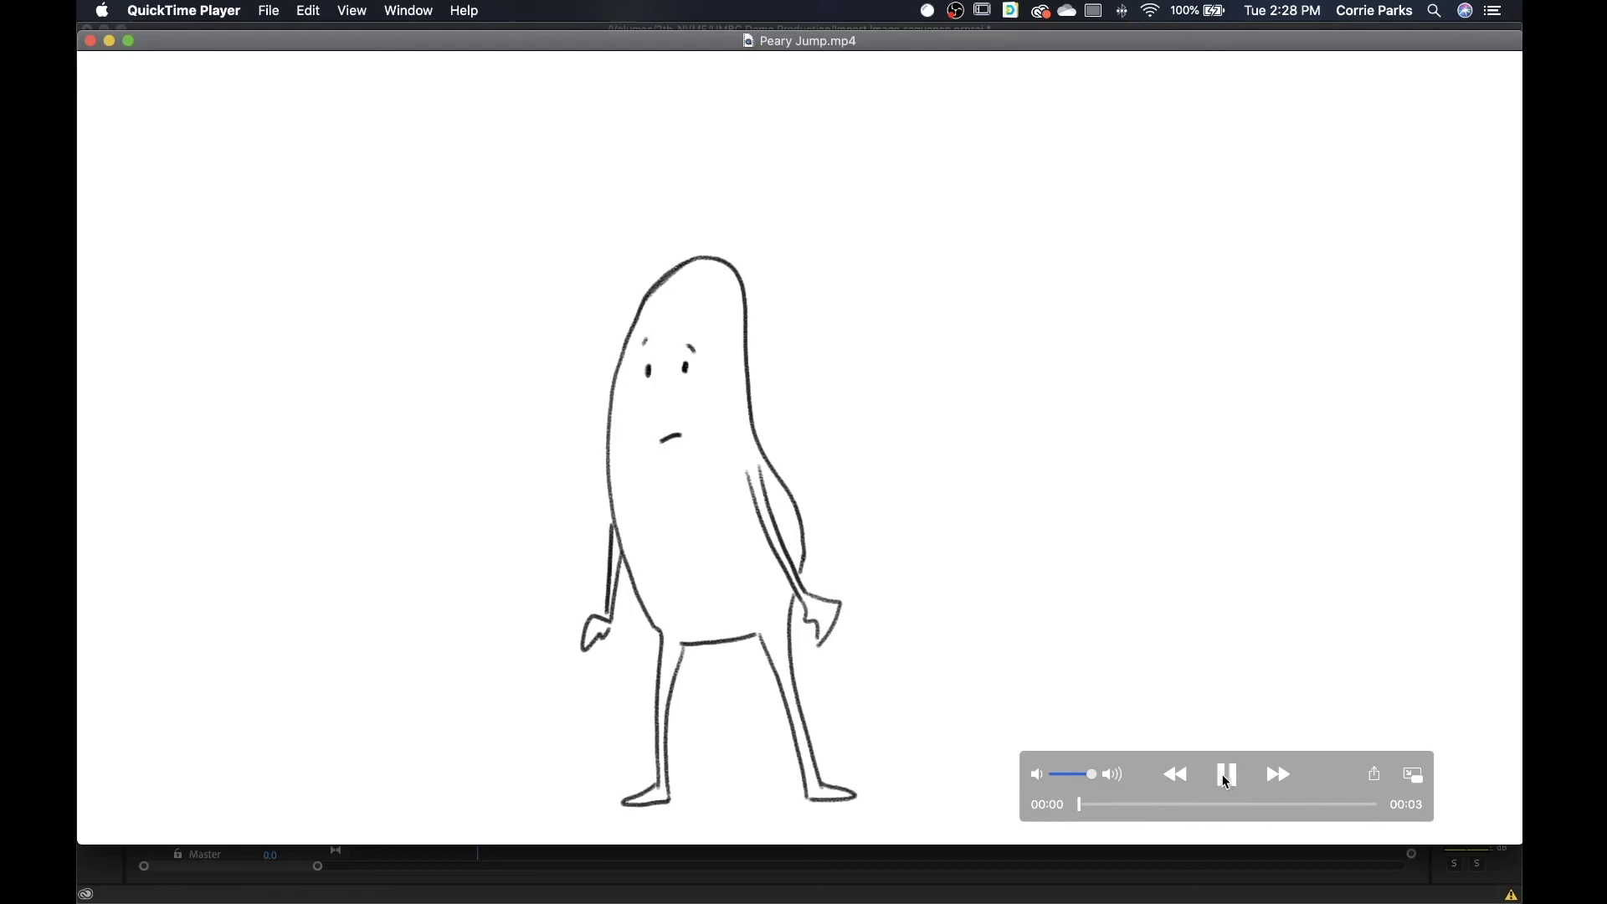